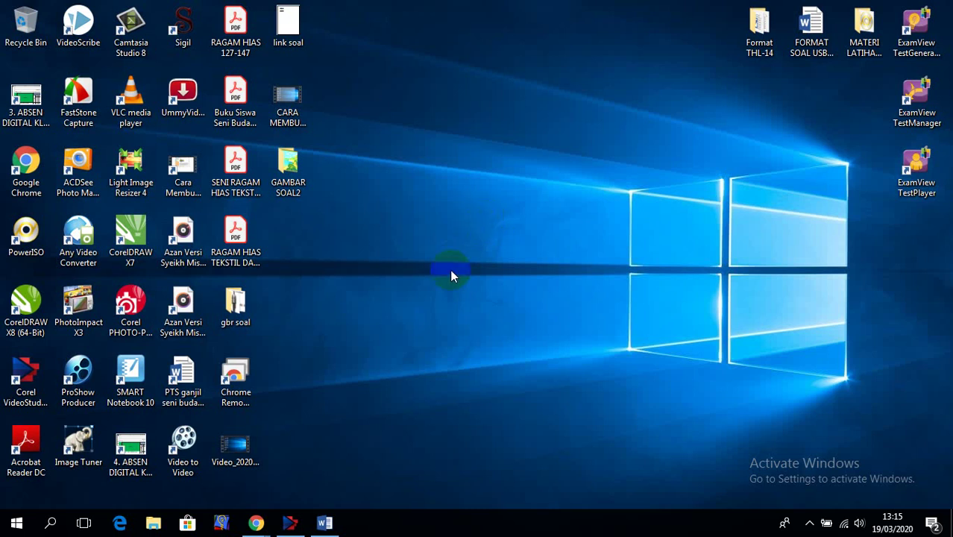
- Switch to the Chrome window showing Google Drive and load My Drive afresh
mouse_move(260, 523)
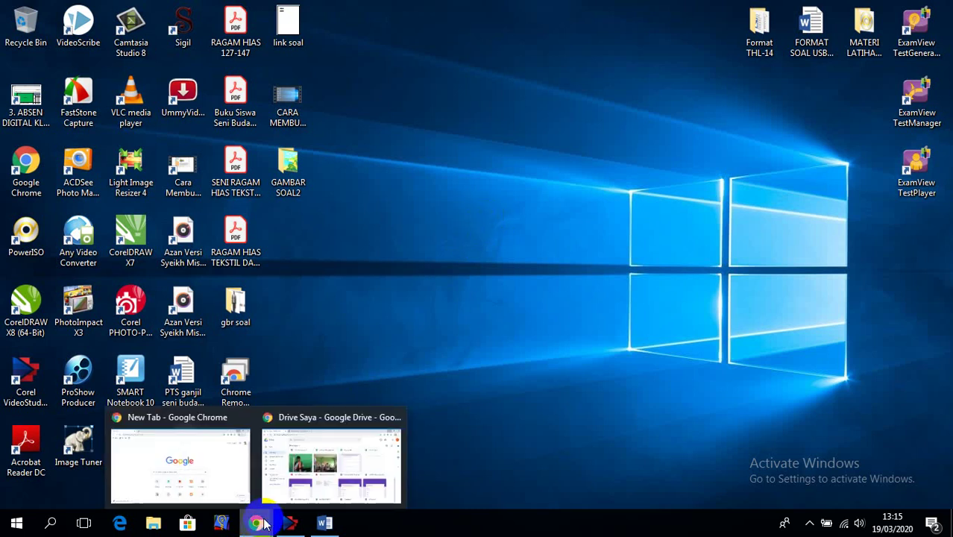
left_click(303, 469)
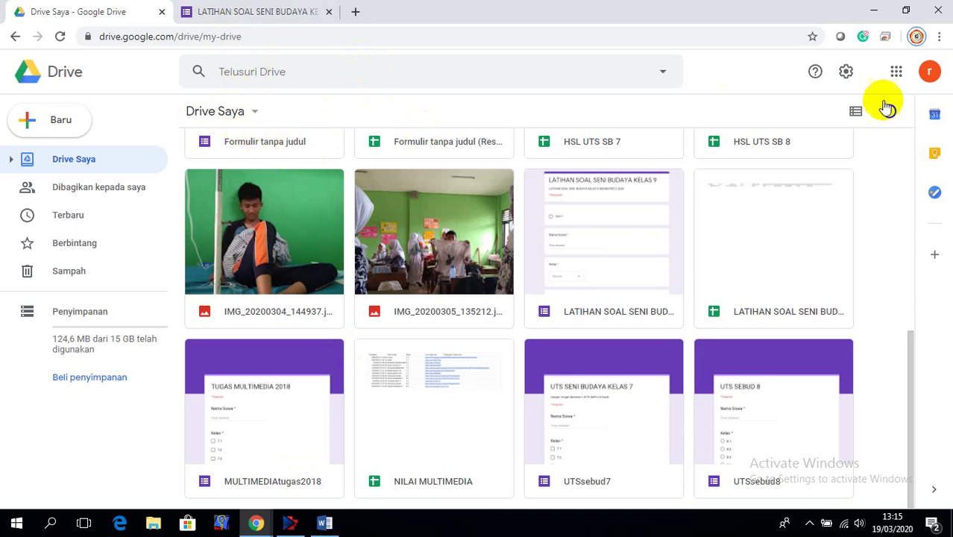
left_click(898, 74)
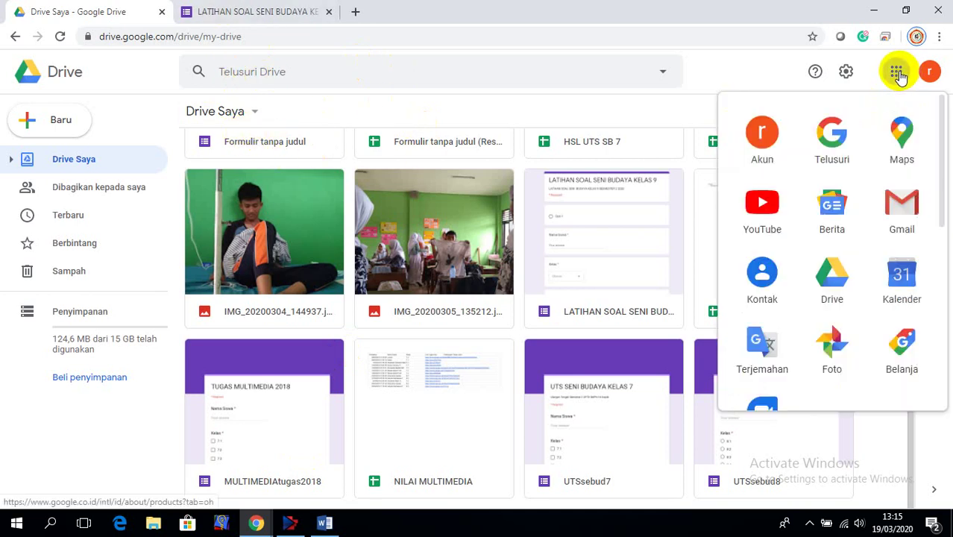
left_click(841, 285)
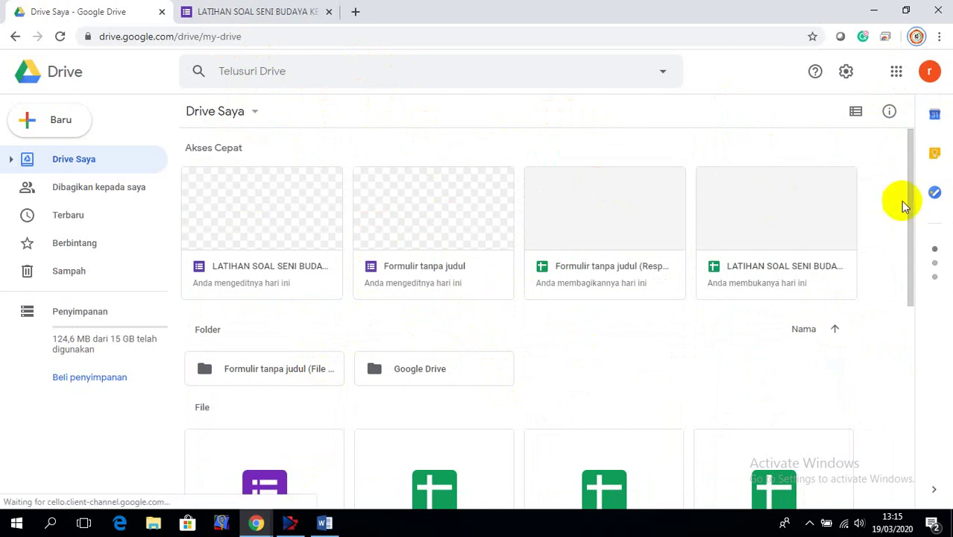
mouse_move(914, 149)
left_mouse_down()
mouse_move(921, 375)
mouse_move(907, 283)
mouse_move(904, 154)
left_mouse_up()
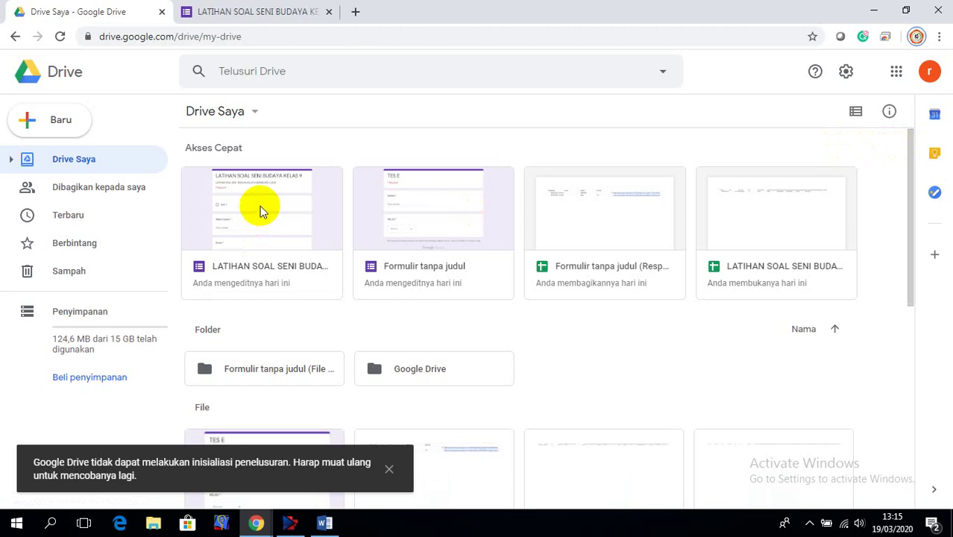
- Make a copy of the LATIHAN SOAL SENI BUDAYA KELAS 9 form and open that copy for editing
left_click(259, 206)
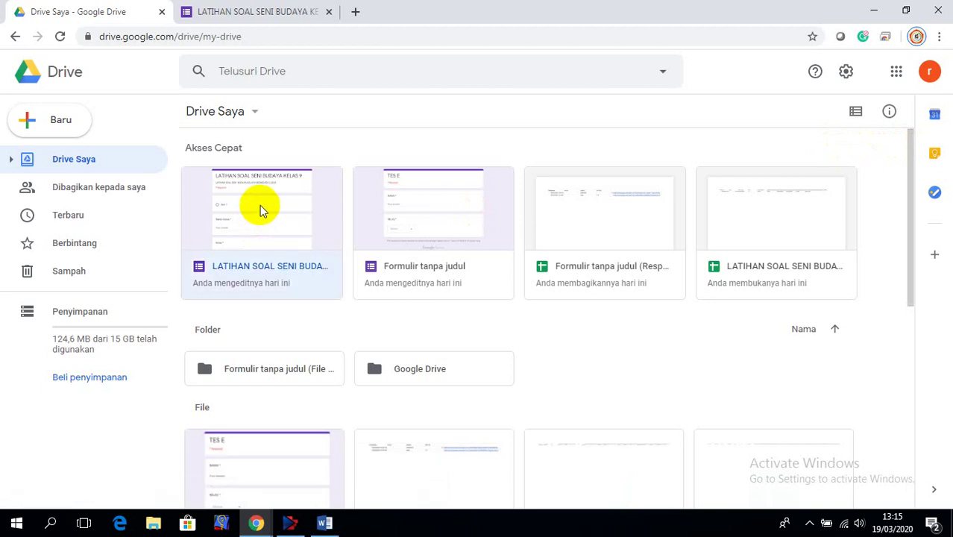
right_click(260, 205)
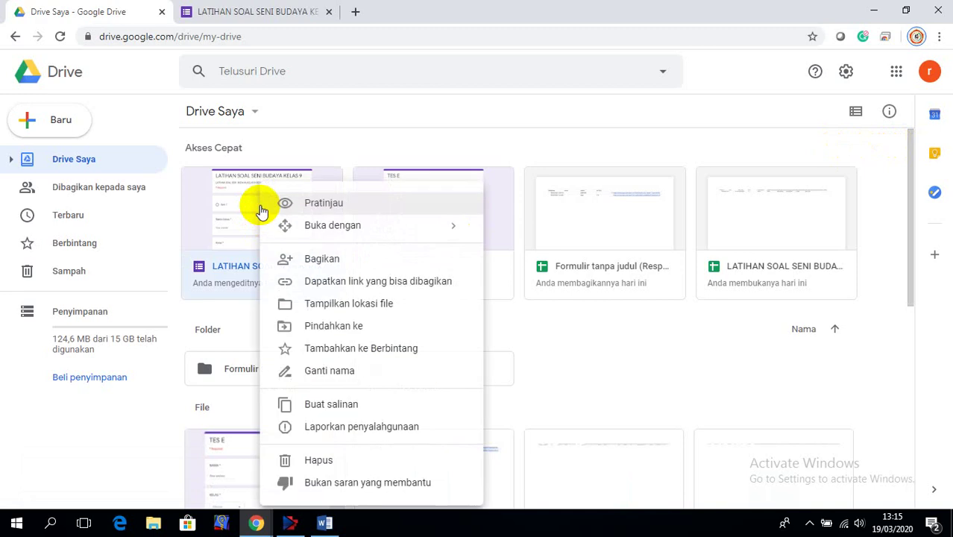
left_click(348, 403)
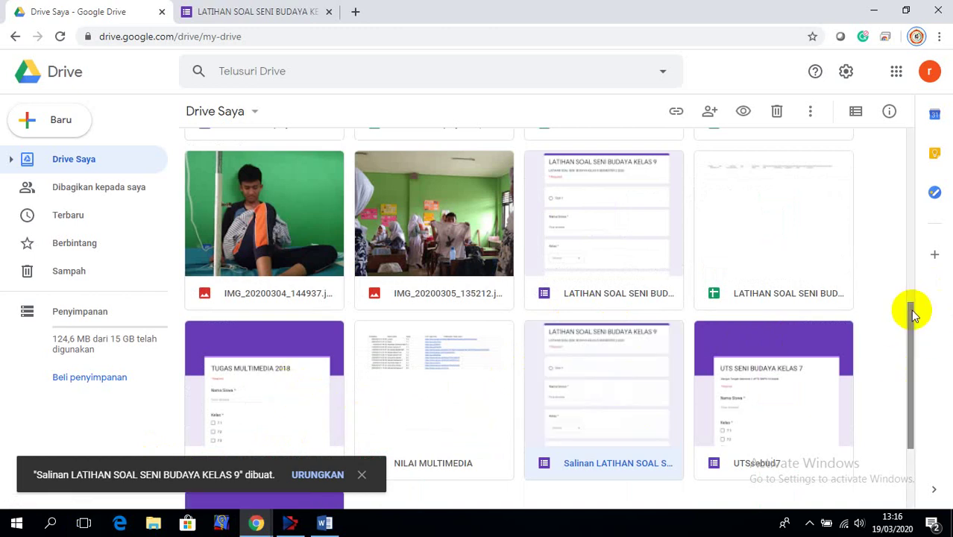
left_click_drag(911, 309, 914, 351)
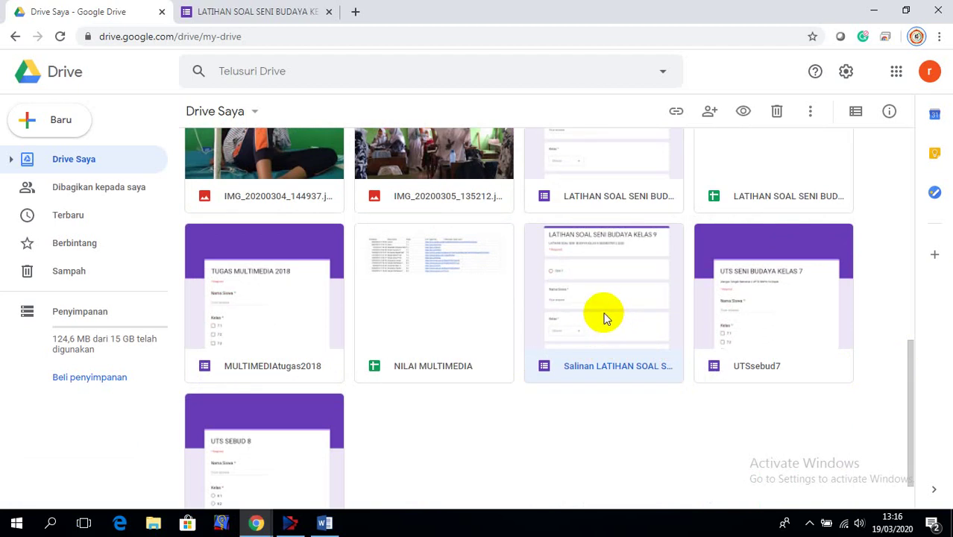
double_click(604, 317)
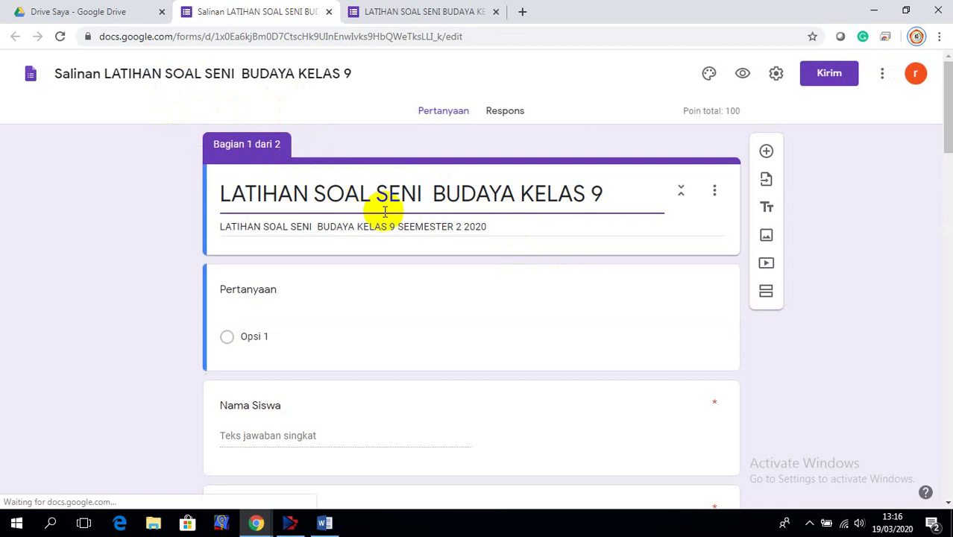
- Replace the form's title in the header card with "LATIHAN MEMASUKKAN GAMBAR"
left_click(570, 199)
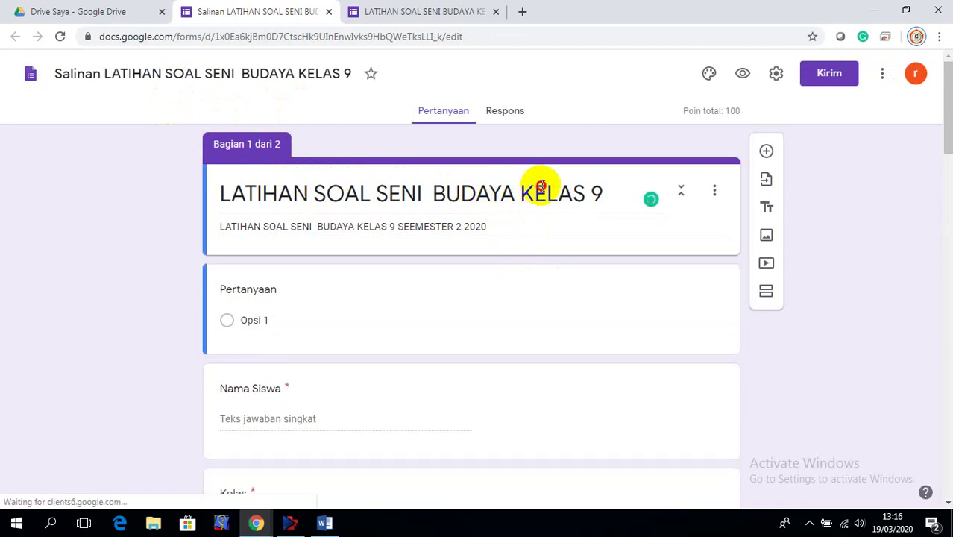
triple_click(543, 187)
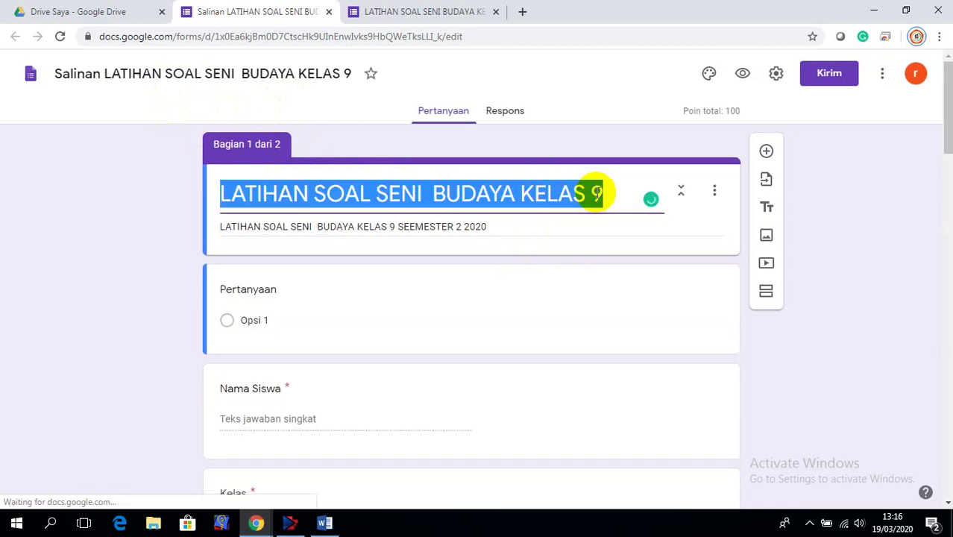
type("LATIH")
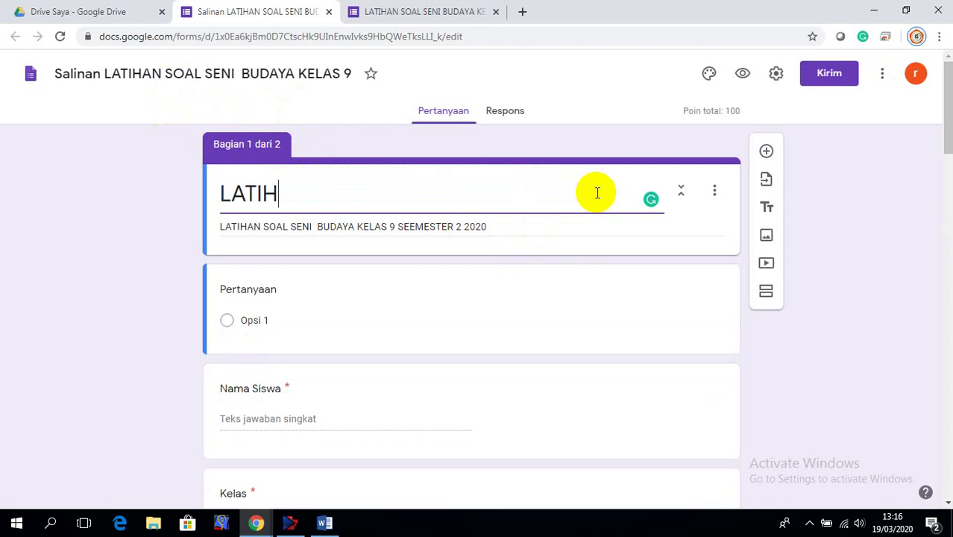
type("AN MEMASUK")
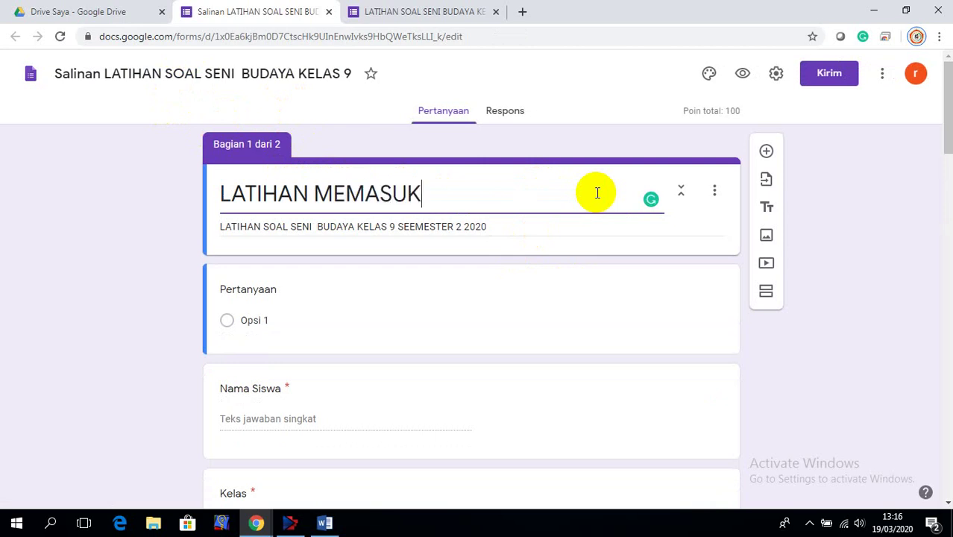
type("KAN GAMBAR")
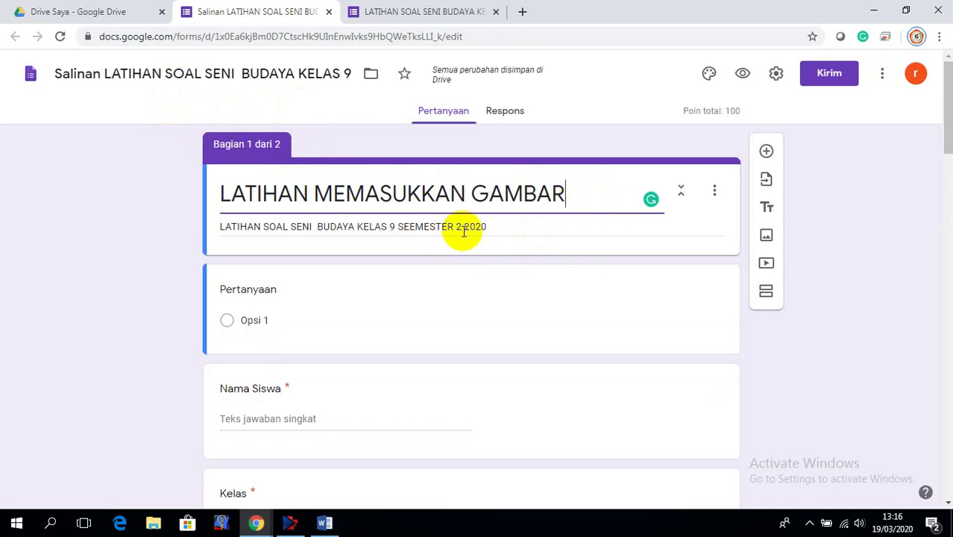
left_click(526, 293)
- Copy the form's title and paste it over the document name so the file is called "LATIHAN MEMASUKKAN GAMBAR"
triple_click(436, 194)
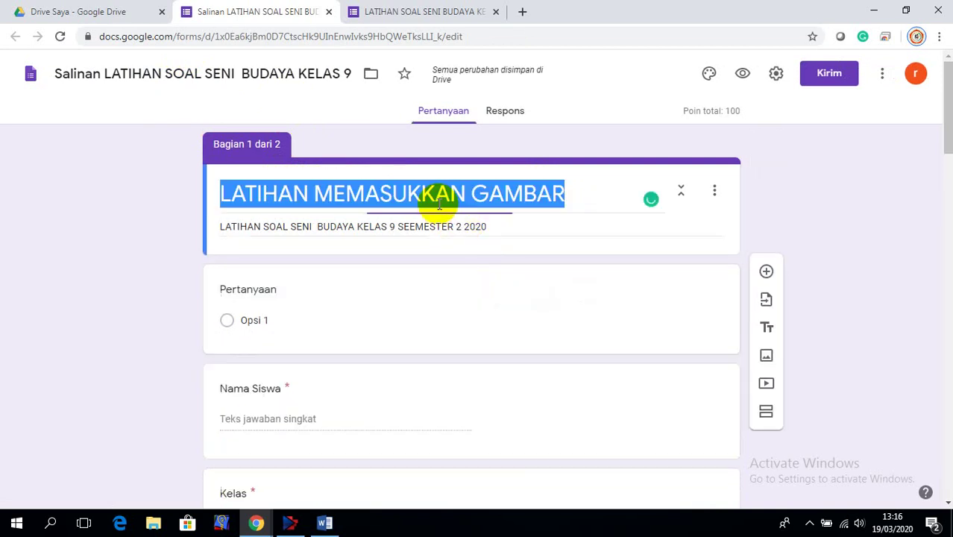
left_click(127, 74)
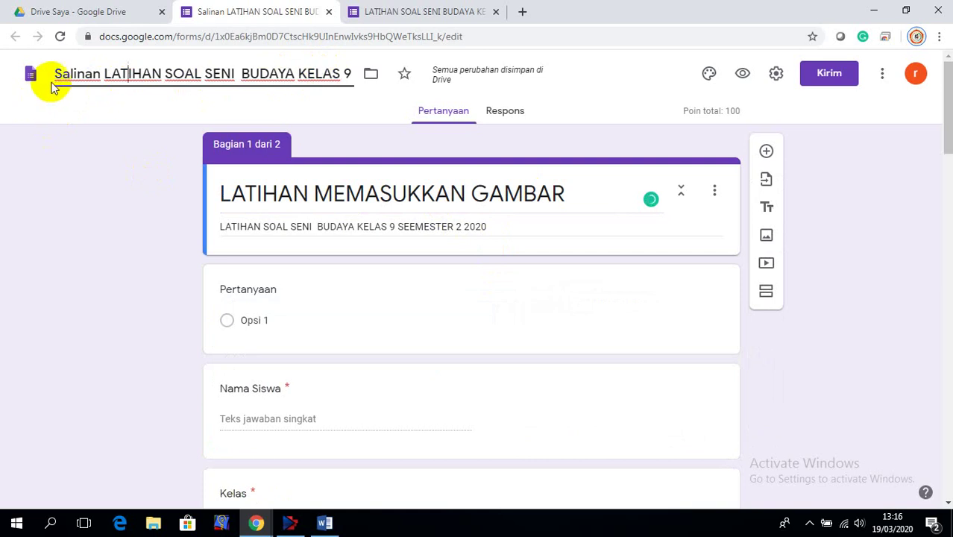
left_click_drag(57, 74, 371, 77)
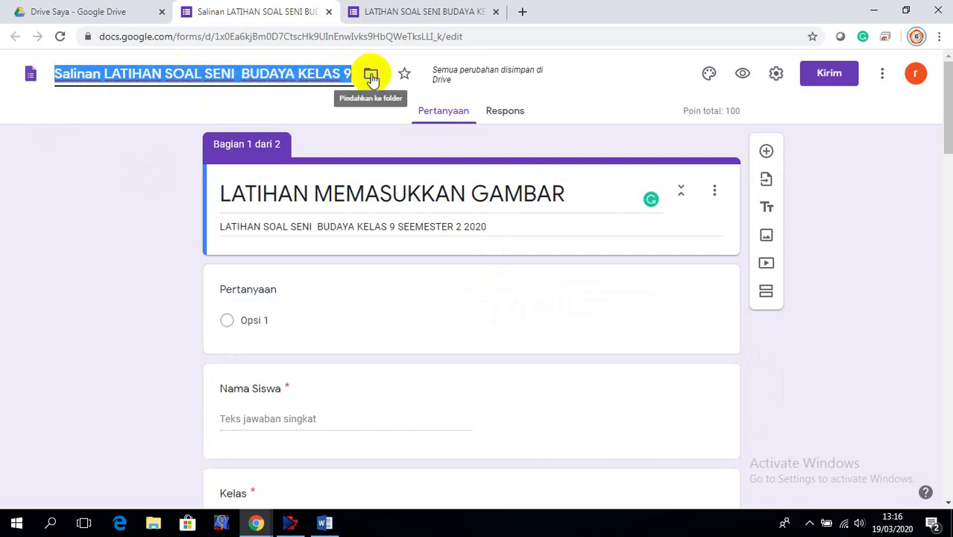
triple_click(572, 197)
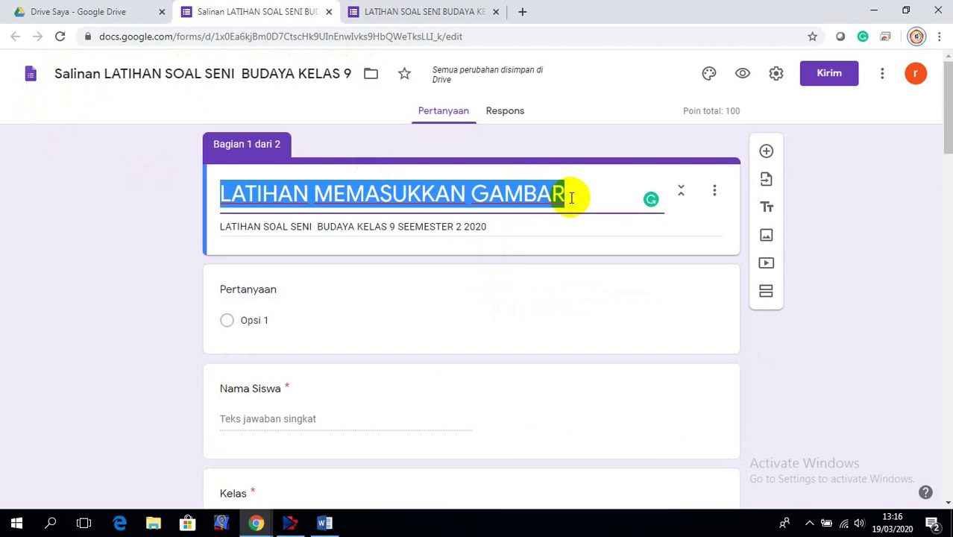
left_click(568, 196)
left_click_drag(568, 195, 222, 195)
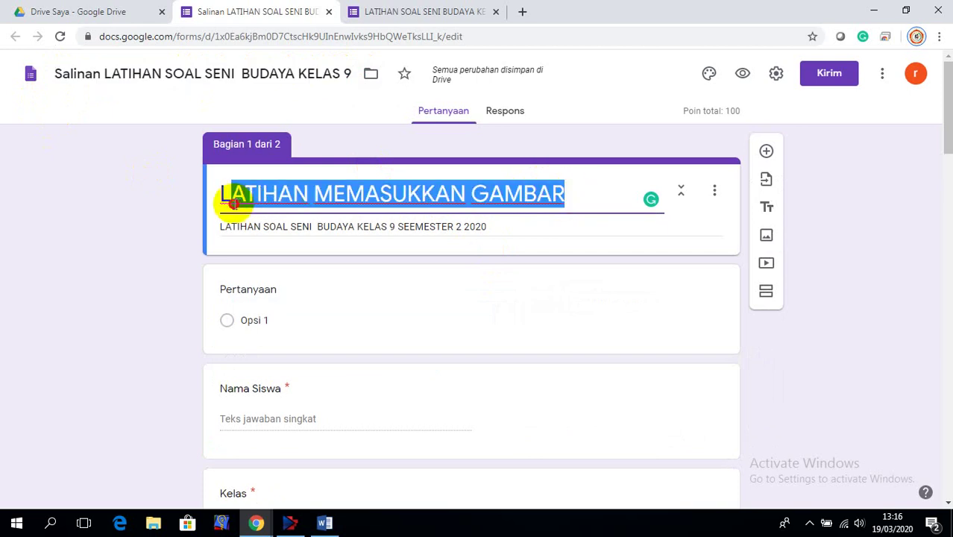
right_click(370, 191)
left_click(415, 218)
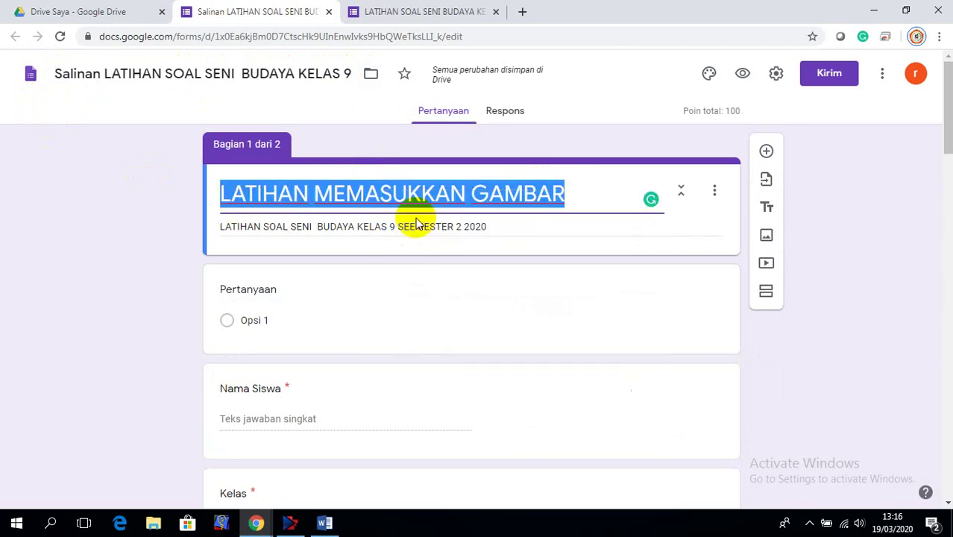
left_click(303, 75)
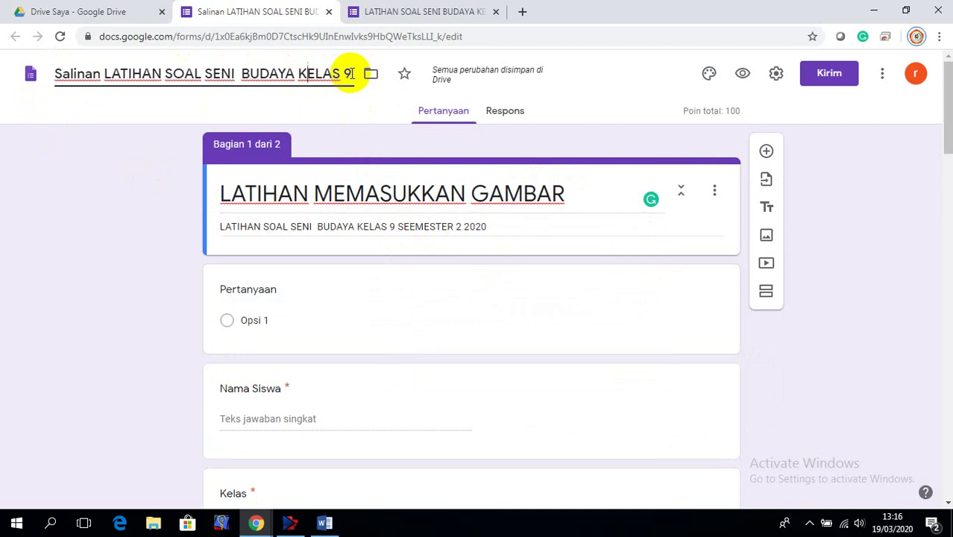
left_click_drag(349, 73, 2, 70)
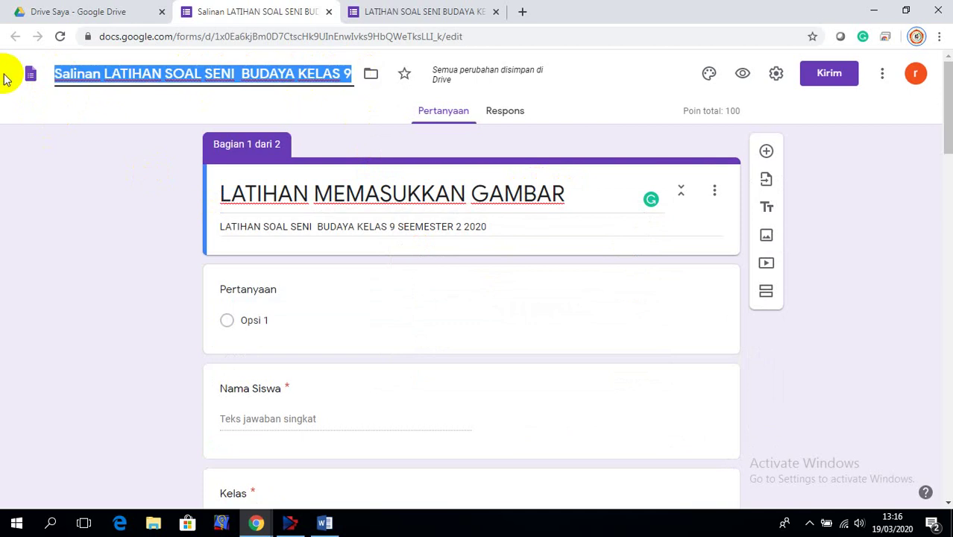
key("ctrl+v")
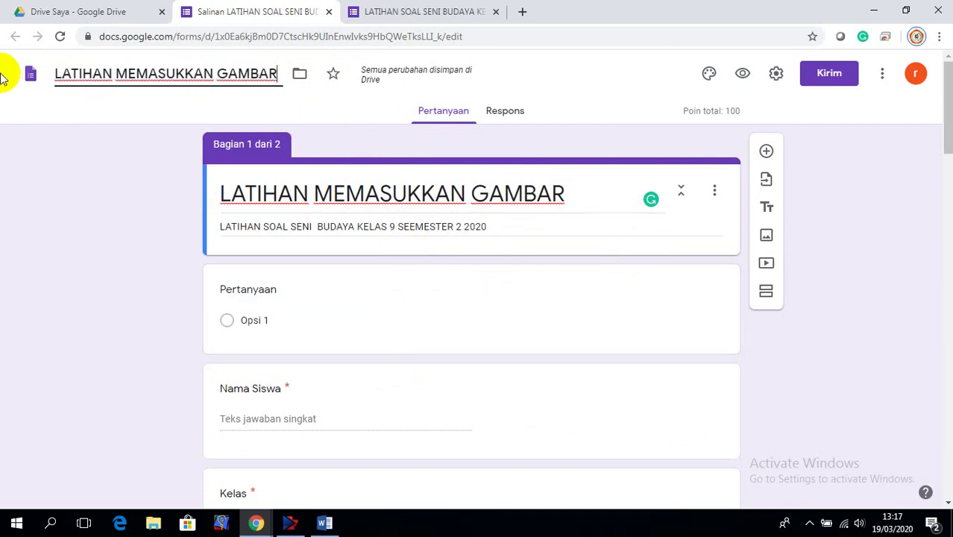
left_click(834, 347)
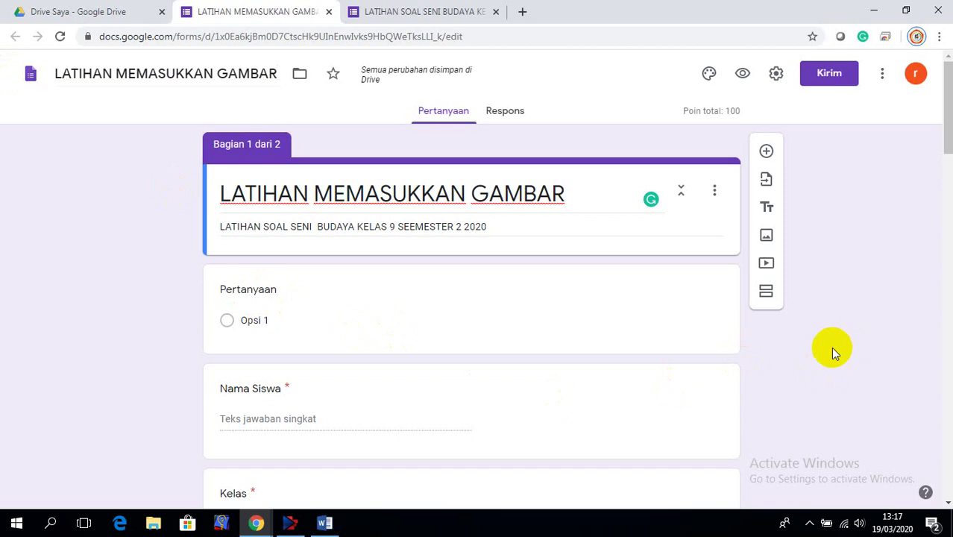
- Delete the blank multiple-choice question with only "Opsi 1" above the Nama Siswa question
scroll(493, 329, "down", 1)
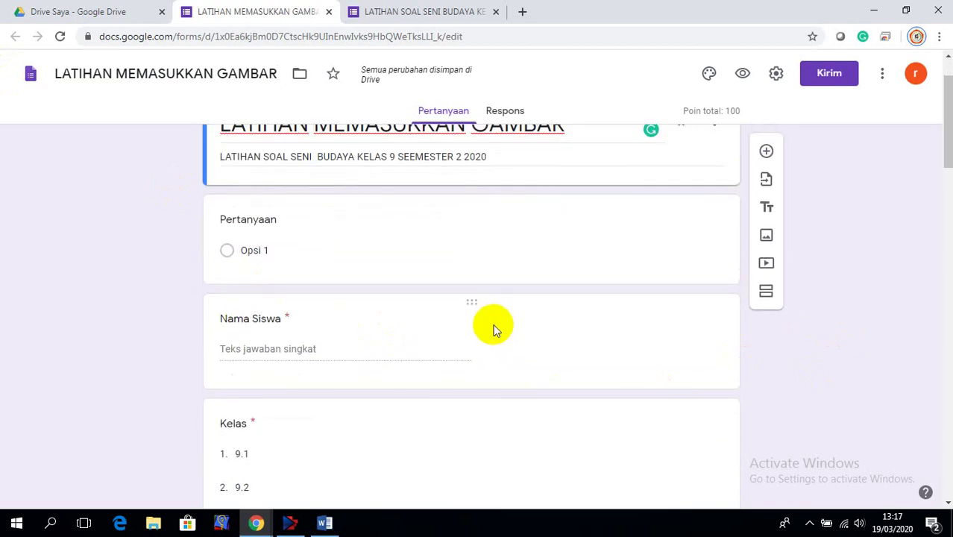
scroll(493, 327, "down", 3)
scroll(495, 327, "up", 3)
scroll(494, 326, "down", 1)
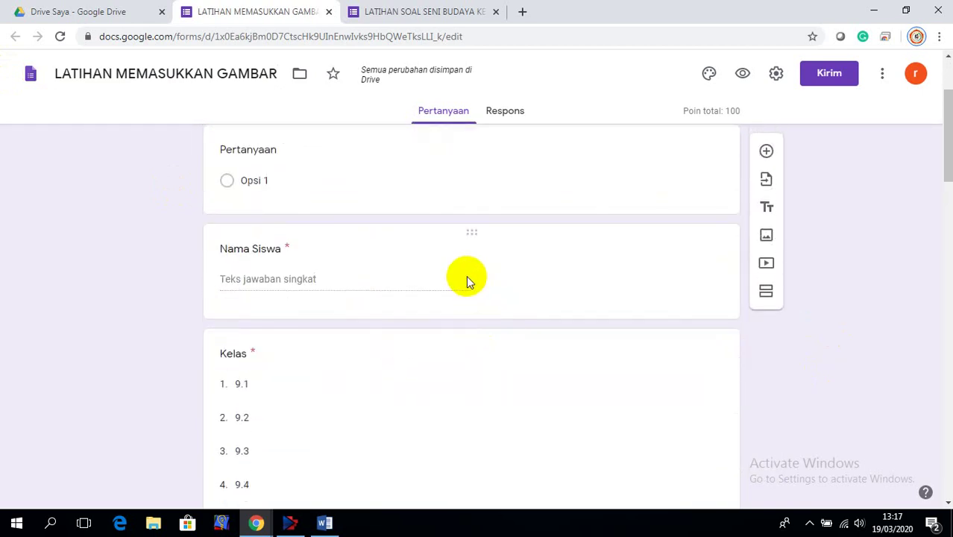
scroll(541, 205, "up", 2)
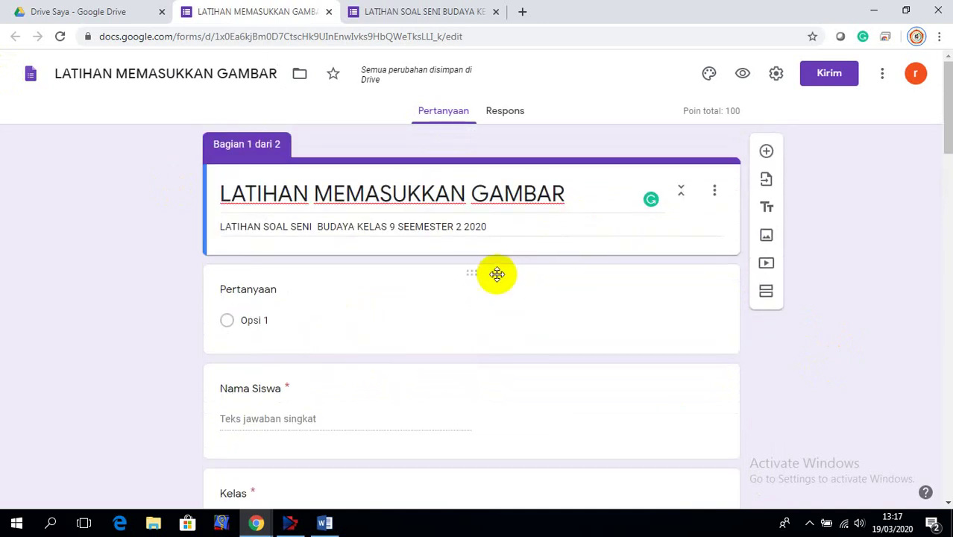
left_click_drag(474, 276, 477, 283)
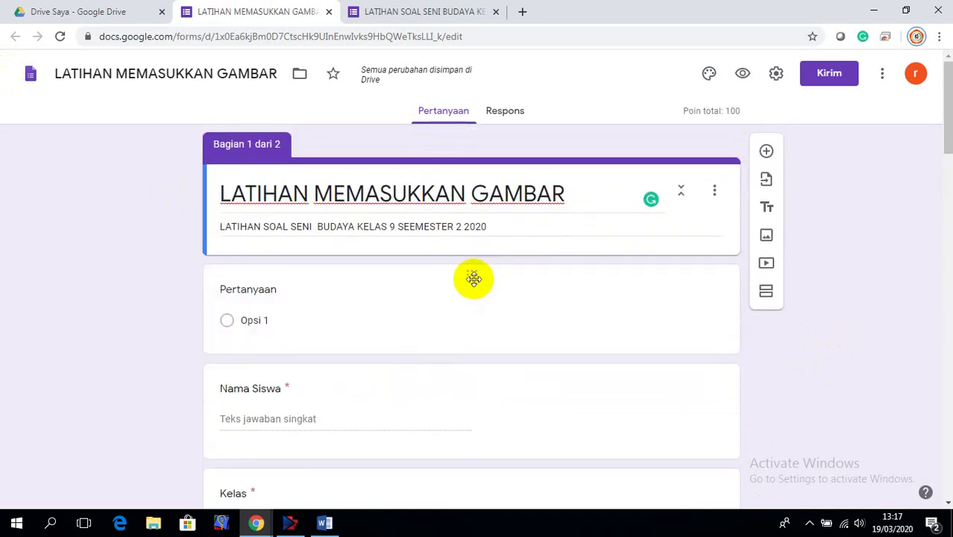
left_click(474, 275)
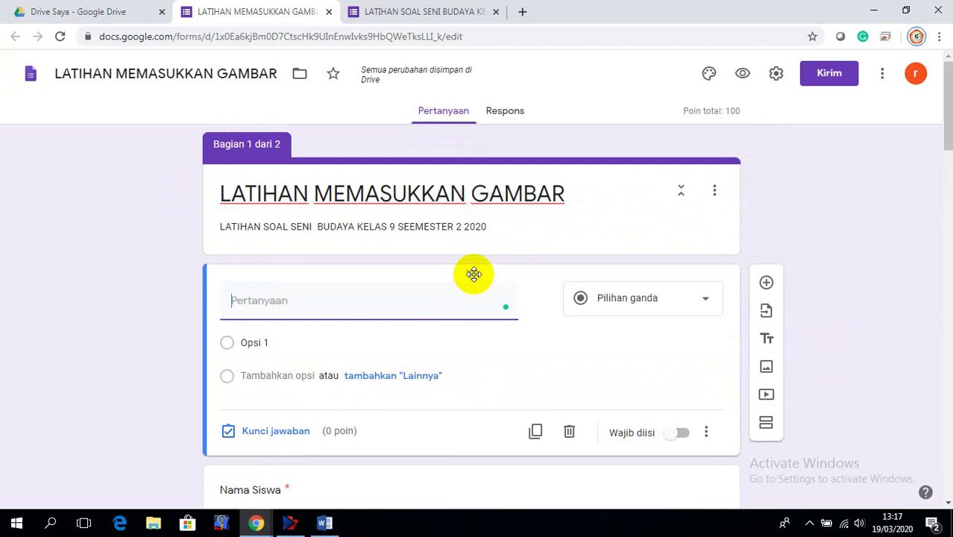
scroll(485, 287, "down", 2)
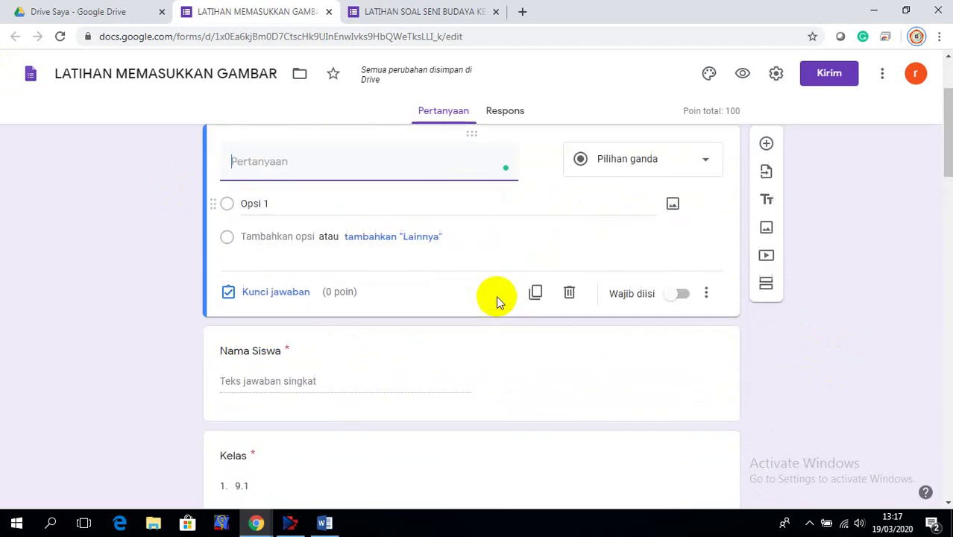
left_click(570, 293)
- Add a new blank multiple-choice question after the form's last question, "Menyanyikan melodi pokok secara bersama-sama disebut ...."
scroll(557, 317, "down", 3)
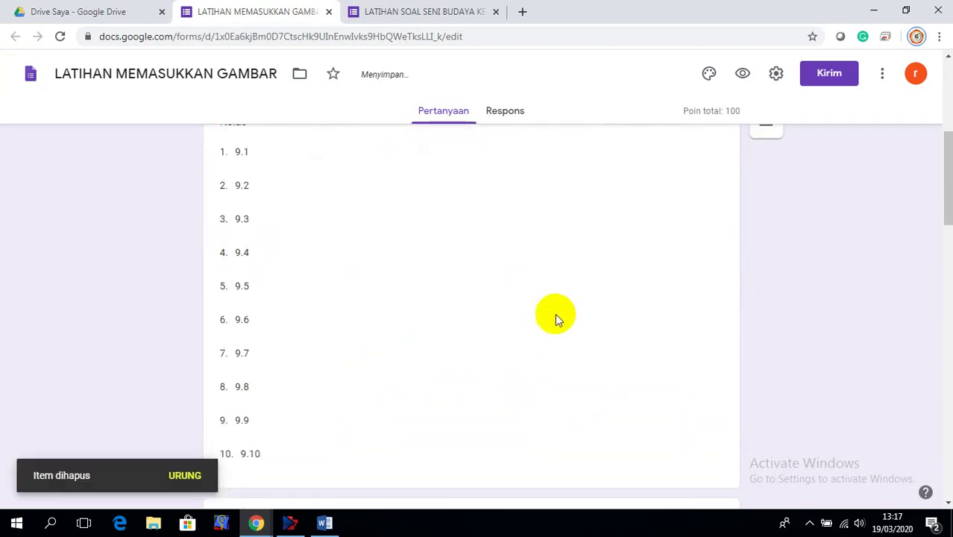
scroll(558, 317, "up", 5)
scroll(549, 319, "down", 20)
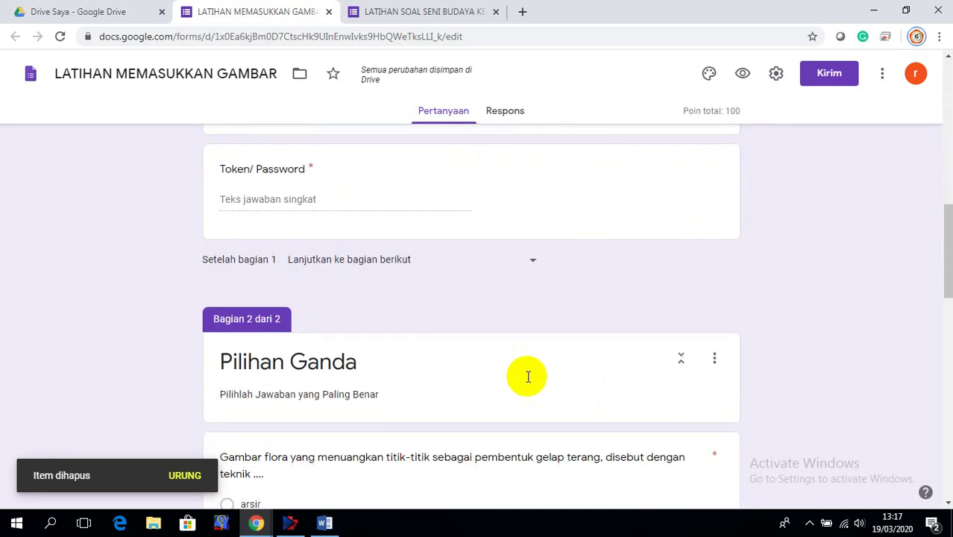
scroll(510, 386, "down", 10)
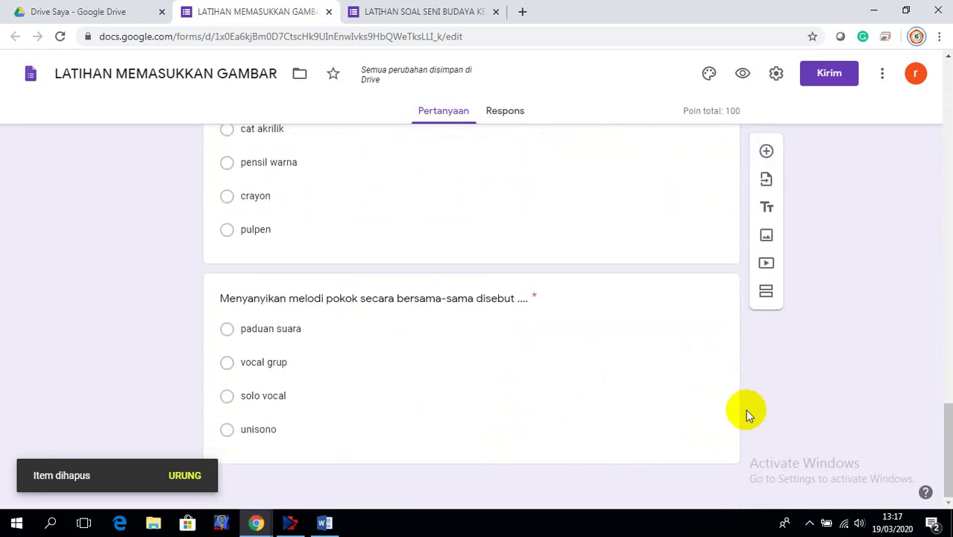
left_click(723, 406)
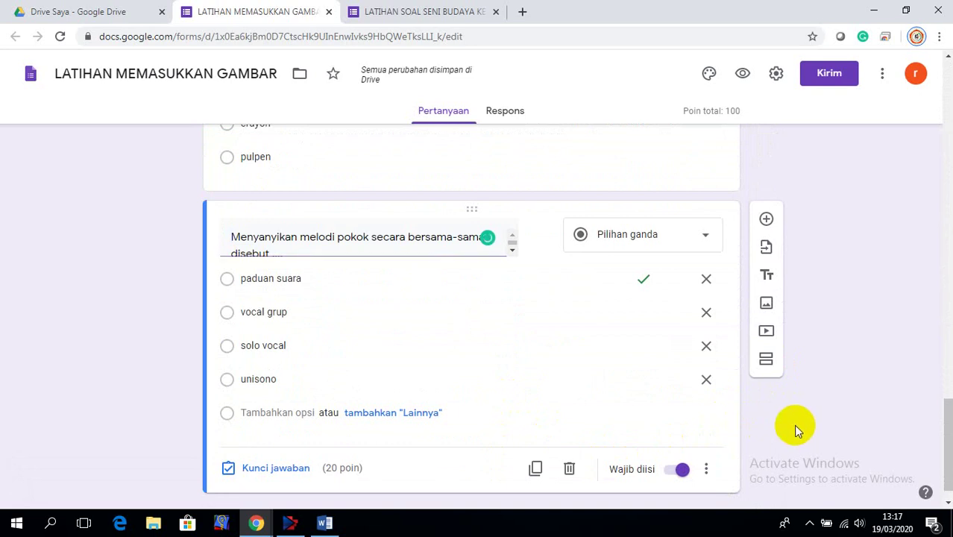
left_click(766, 221)
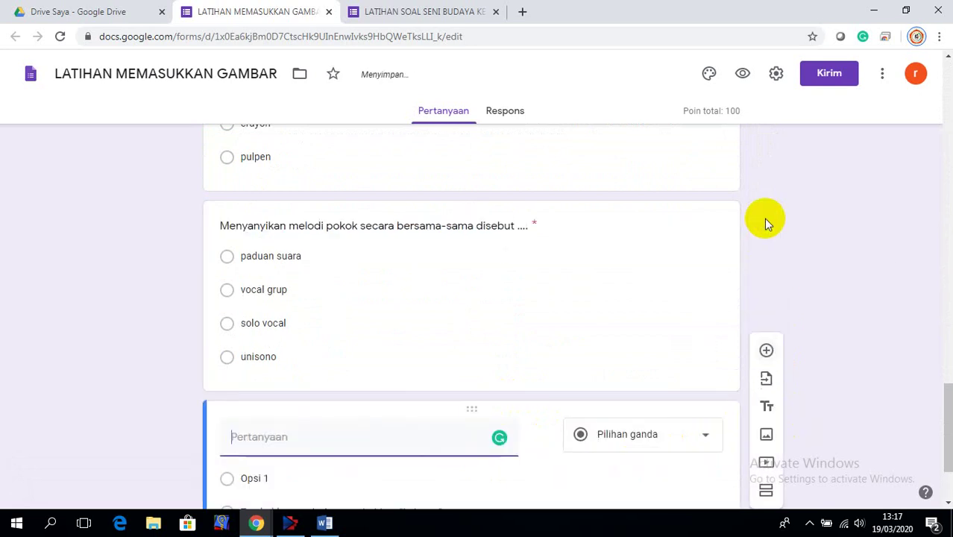
mouse_move(292, 309)
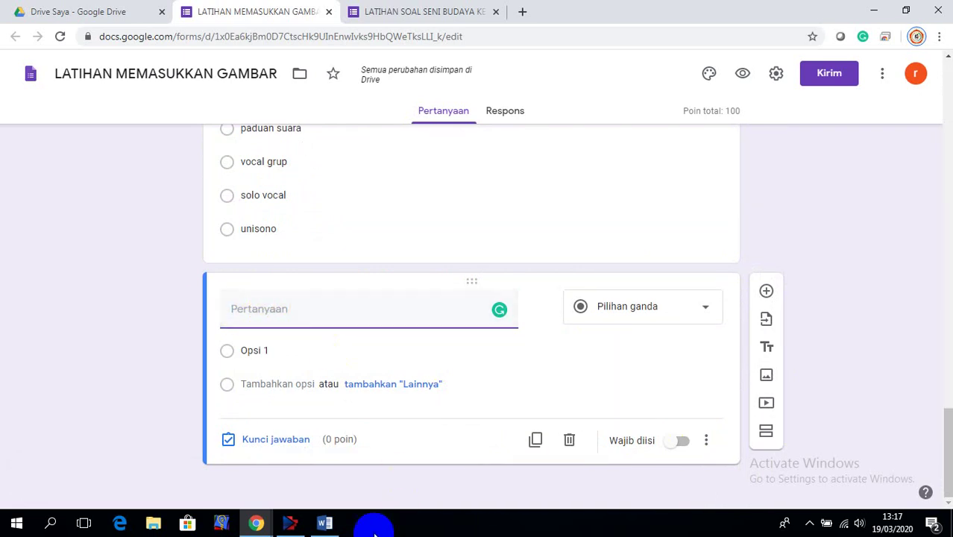
- Switch to the FORMAT SOAL USBN K.2013 document in Word and recolor the eagle statue picture beside question 16 with the dark orange variation
left_click(324, 523)
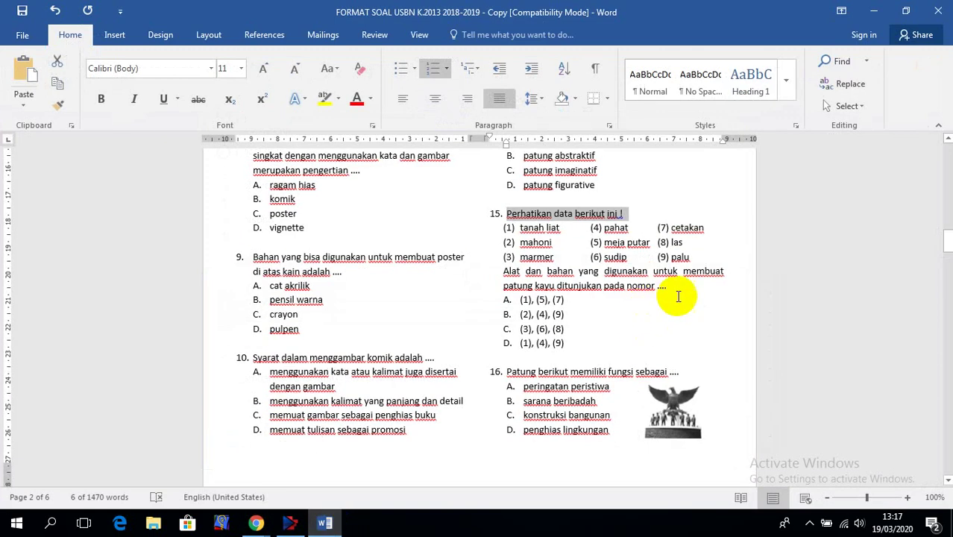
left_click(721, 311)
scroll(722, 311, "up", 15)
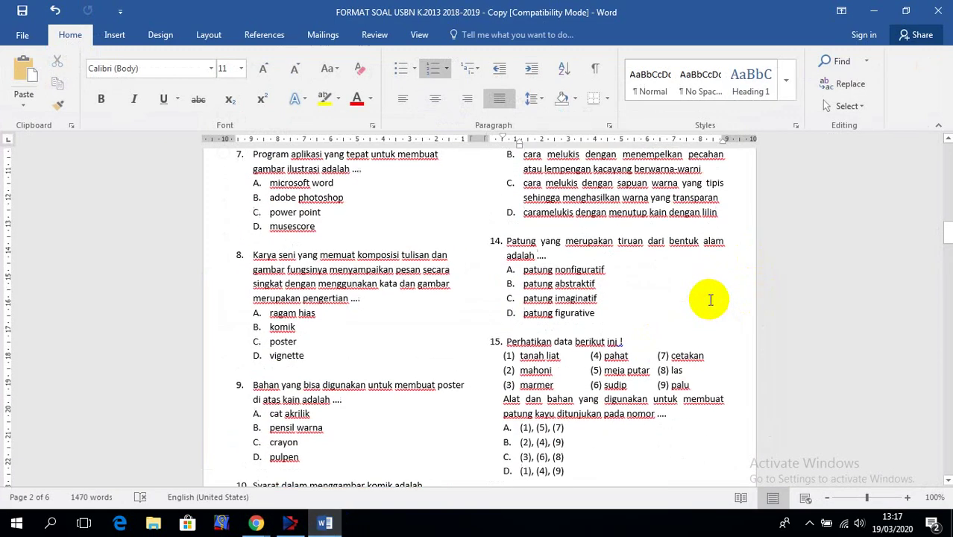
scroll(686, 283, "up", 4)
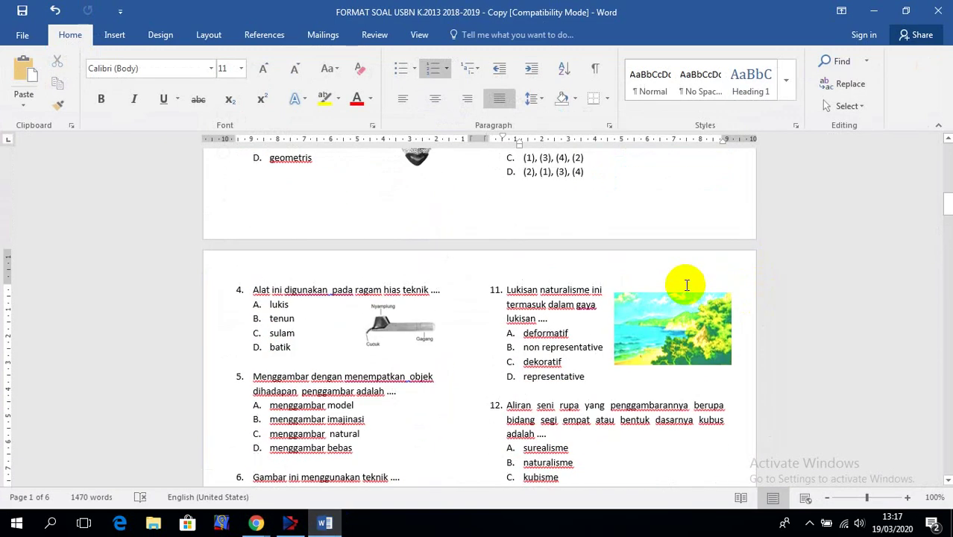
scroll(684, 290, "down", 2)
scroll(684, 289, "up", 6)
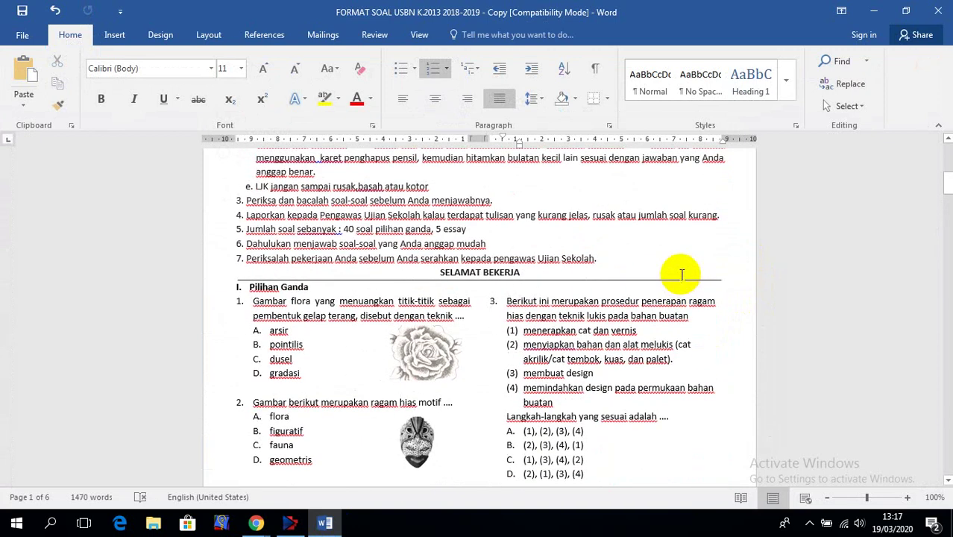
scroll(682, 275, "down", 20)
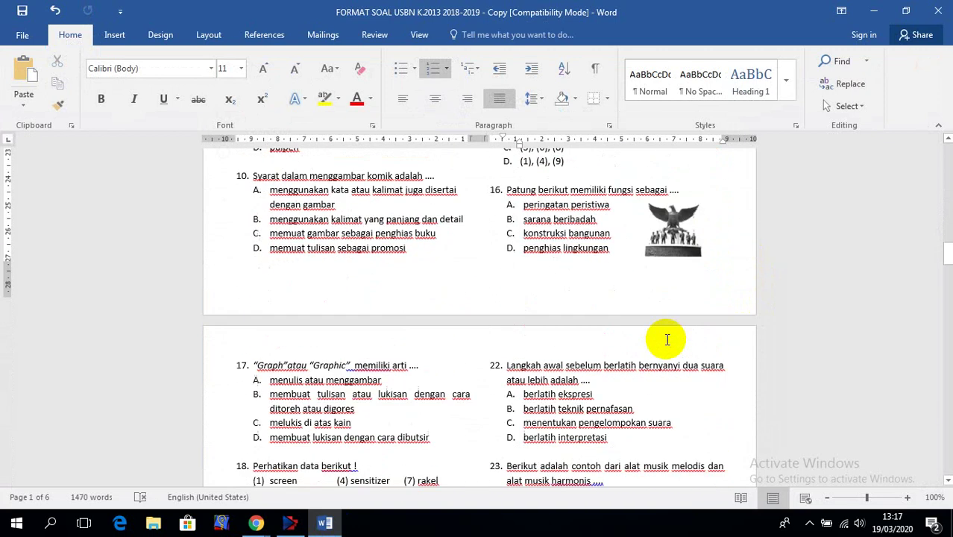
scroll(668, 340, "down", 1)
left_click(669, 219)
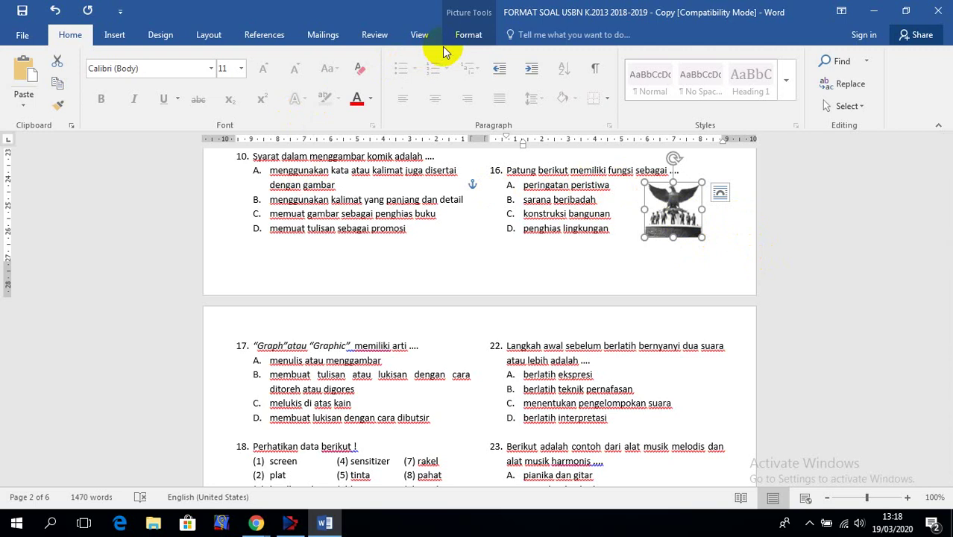
left_click(480, 41)
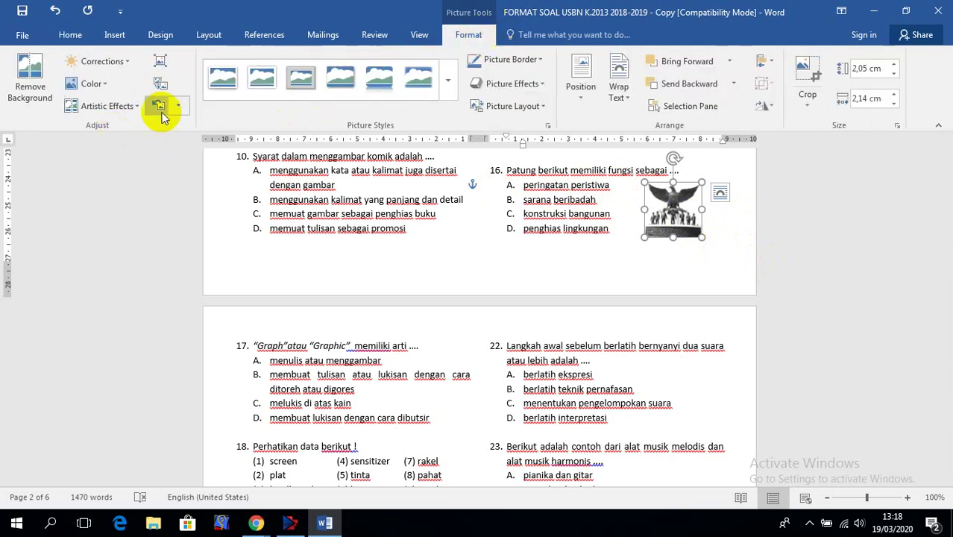
left_click(104, 84)
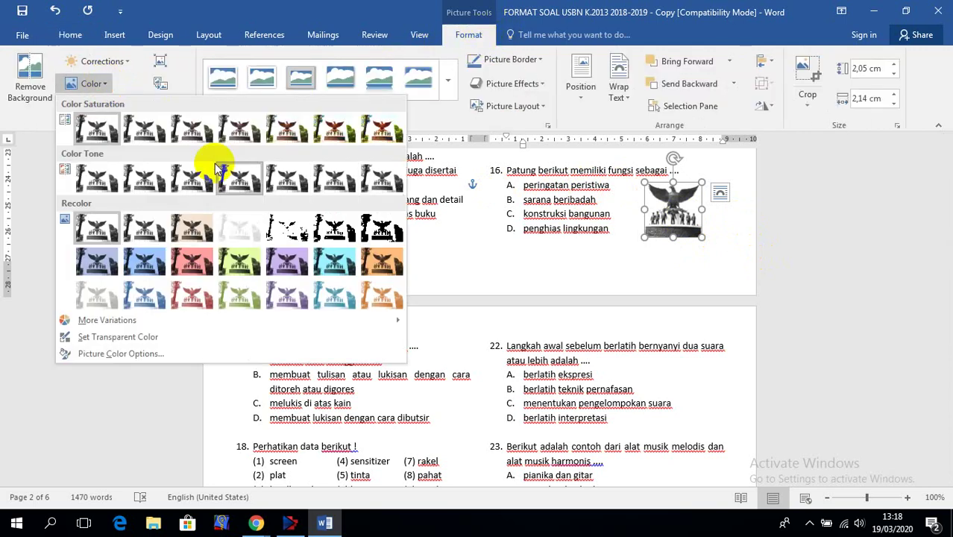
left_click(380, 262)
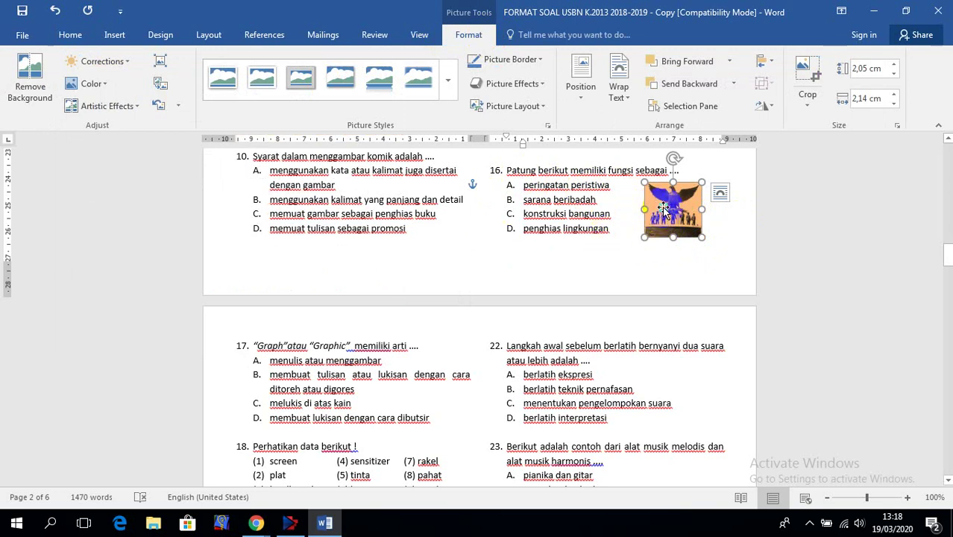
- Save the statue picture as a JPEG file named SOAL6 in the GAMBAR SOAL2 folder on the Desktop
right_click(664, 211)
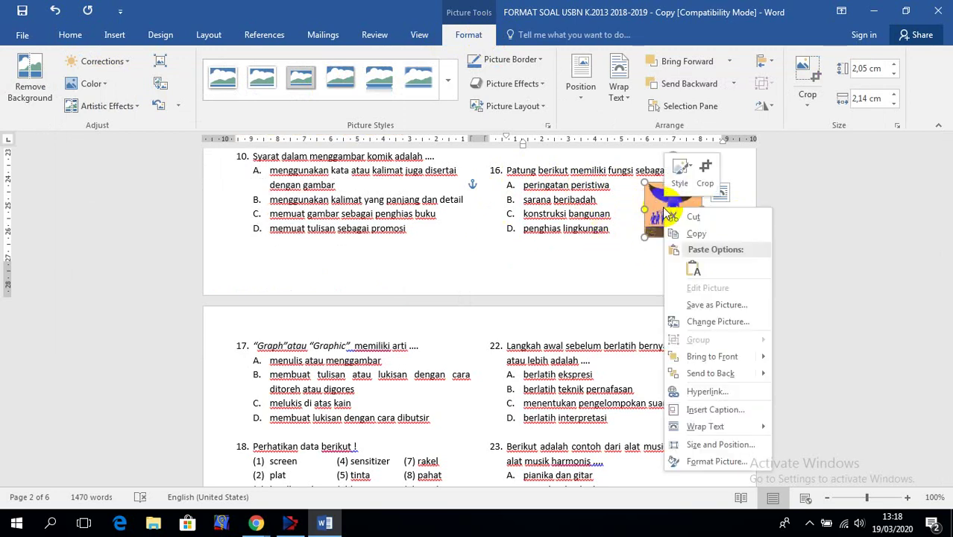
left_click(730, 310)
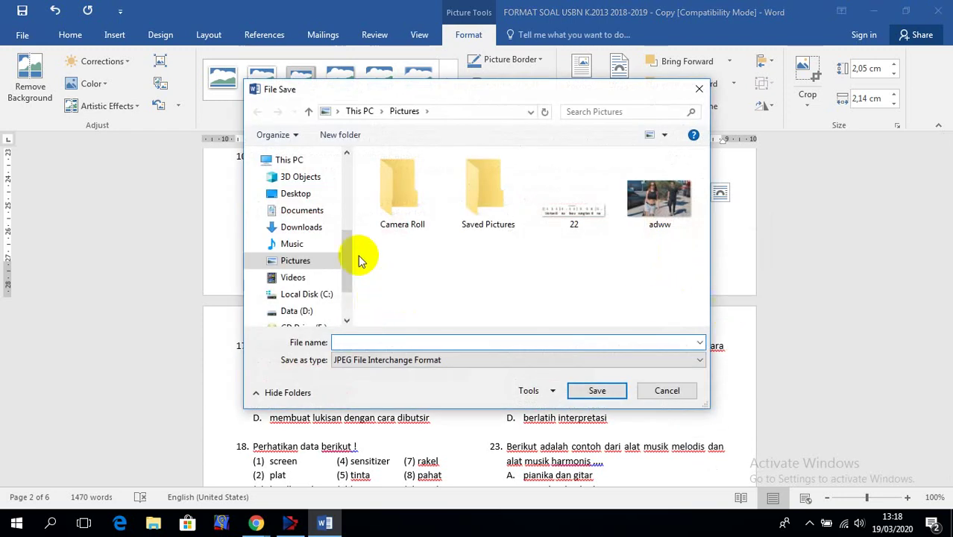
left_click(298, 198)
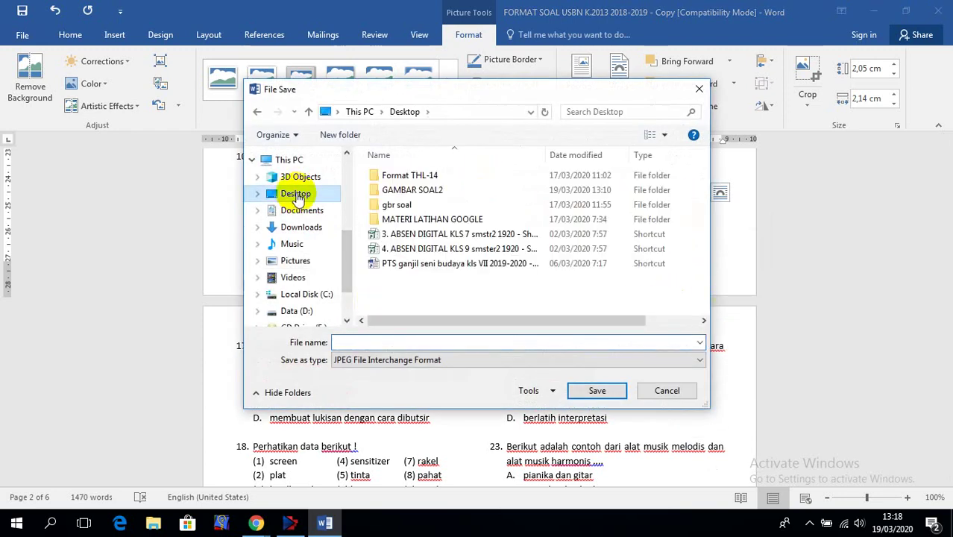
double_click(419, 191)
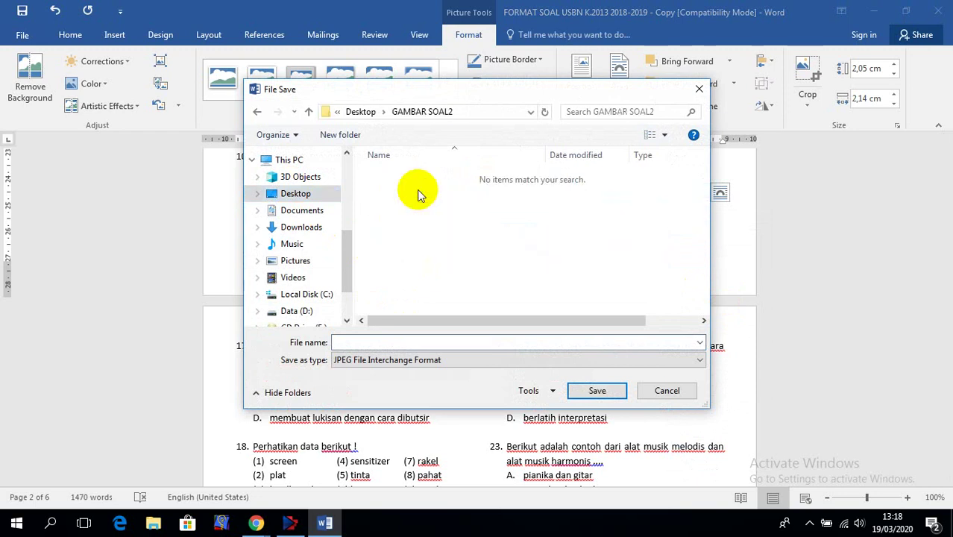
left_click(365, 342)
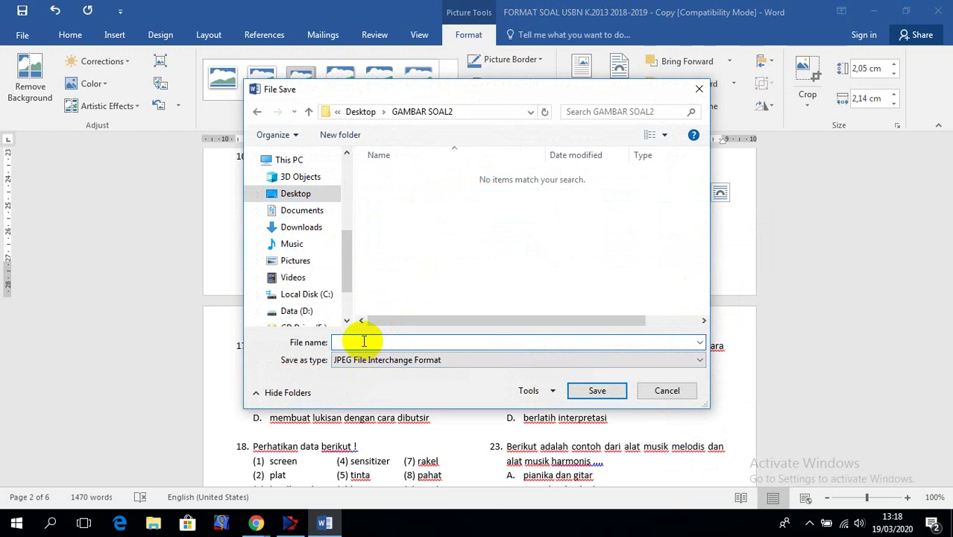
type("6")
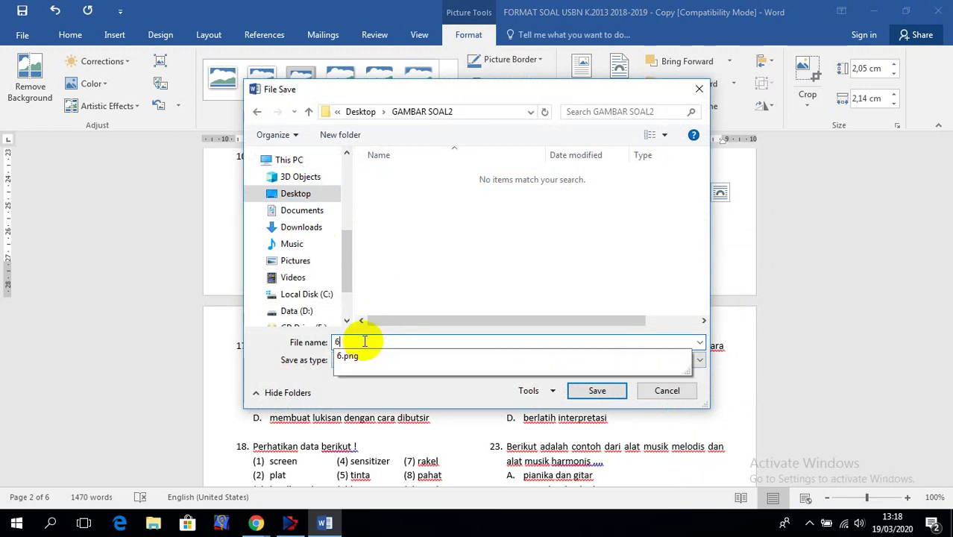
key("BackSpace")
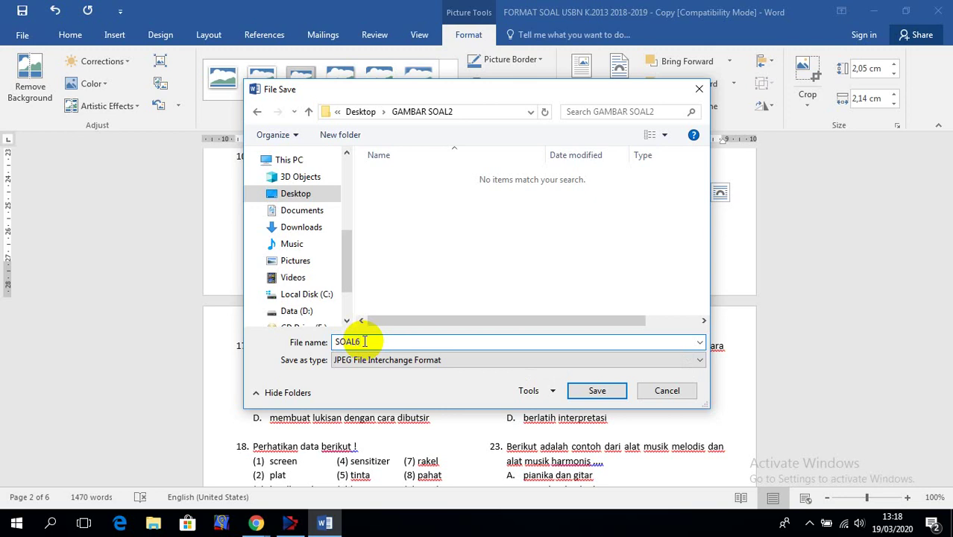
left_click(597, 391)
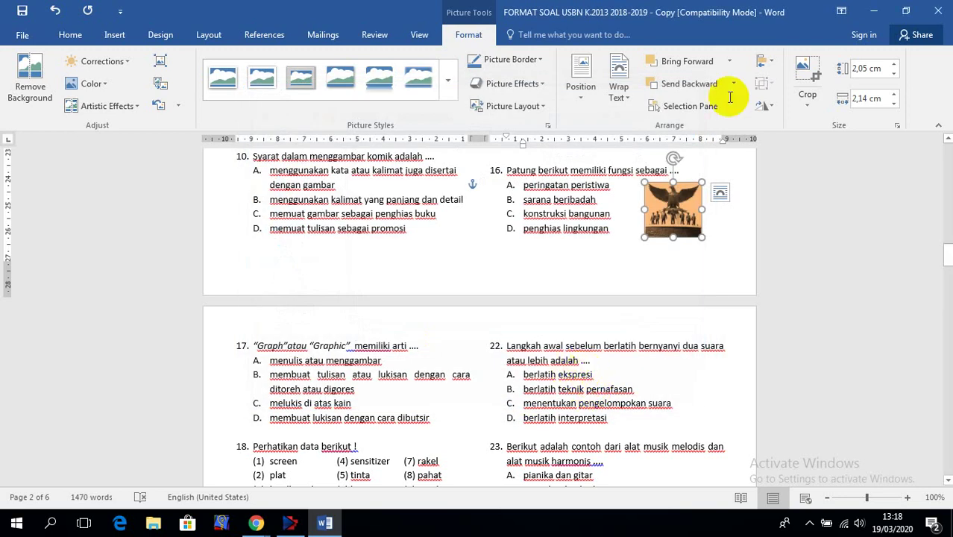
- Open the GAMBAR SOAL2 folder on the desktop to check the saved picture, close it, and return to the form in Chrome
left_click(875, 12)
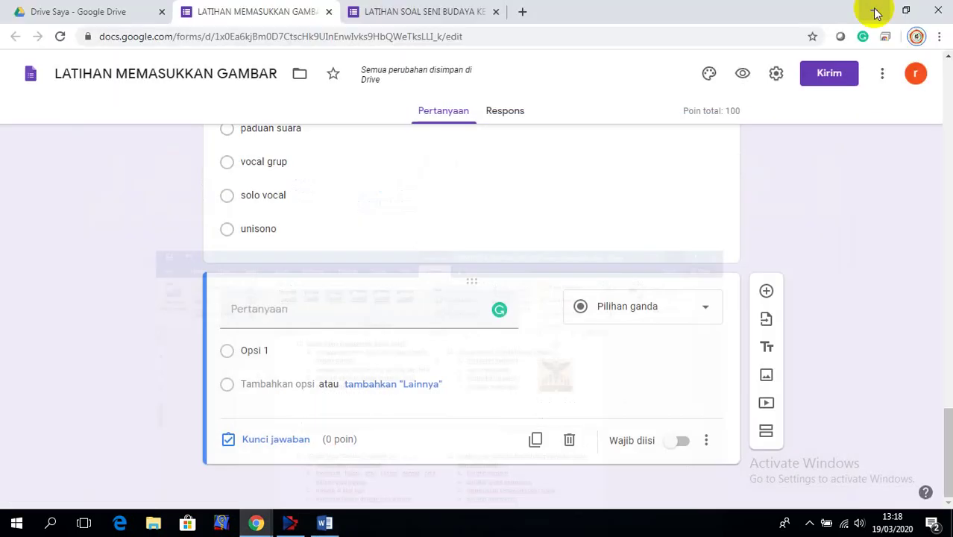
left_click(875, 14)
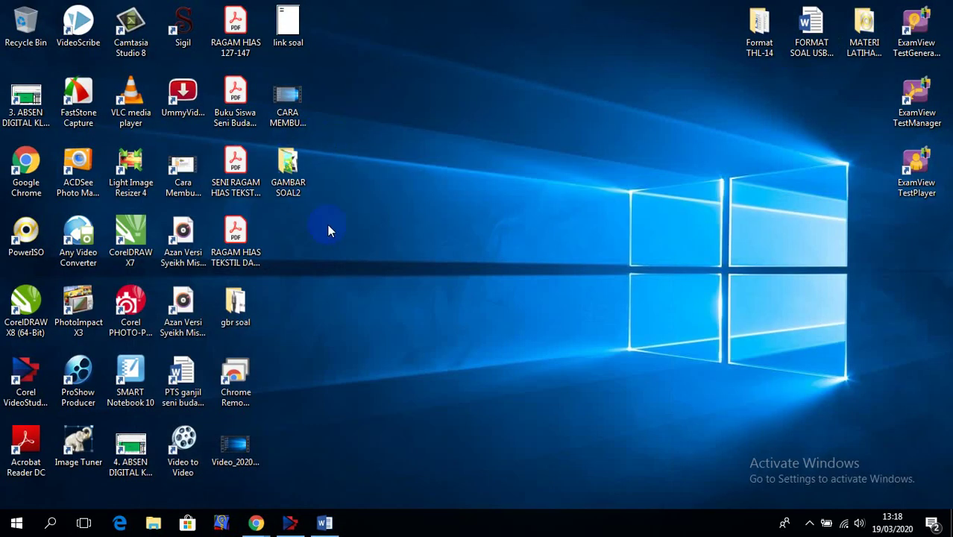
double_click(288, 170)
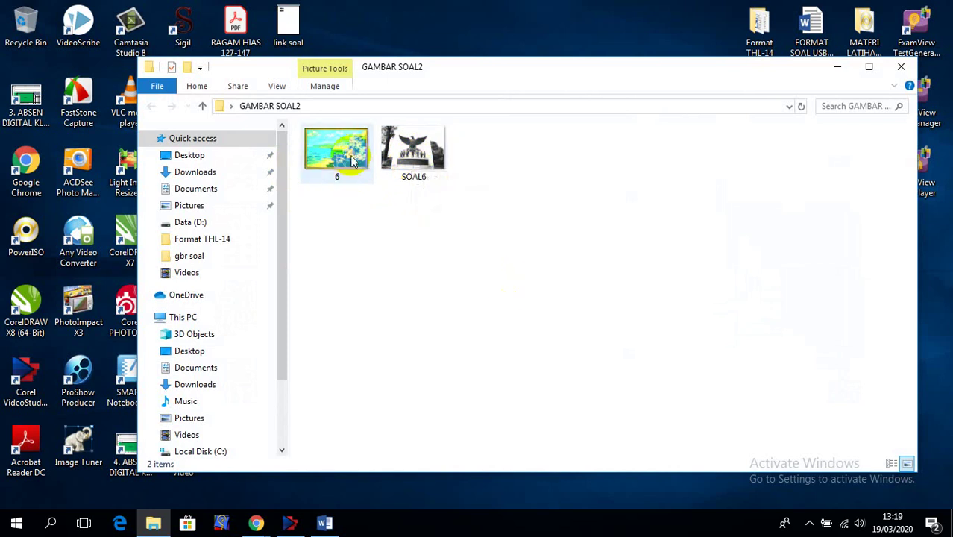
left_click(899, 68)
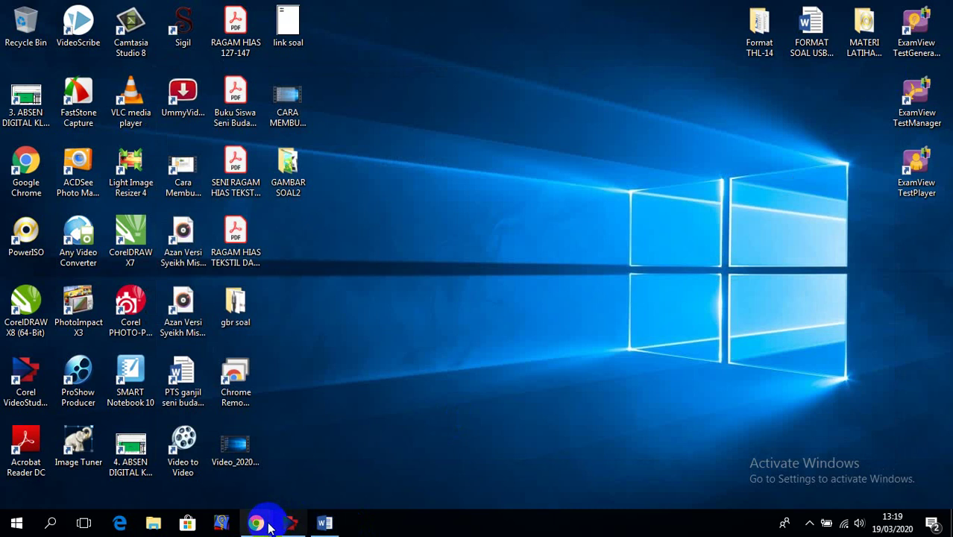
mouse_move(257, 526)
left_click(332, 468)
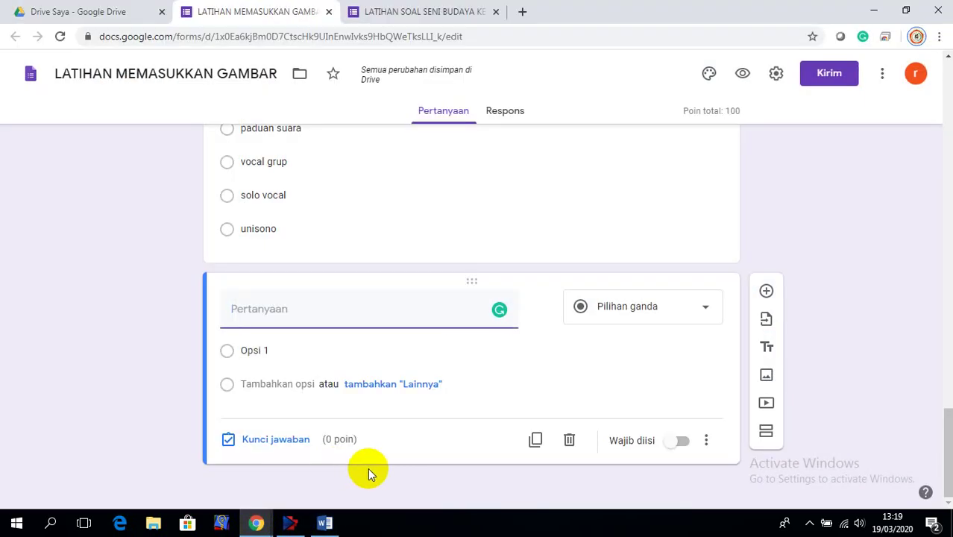
- Switch to Word and copy the text of question 16, "Patung berikut memiliki fungsi sebagai ...."
left_click(324, 524)
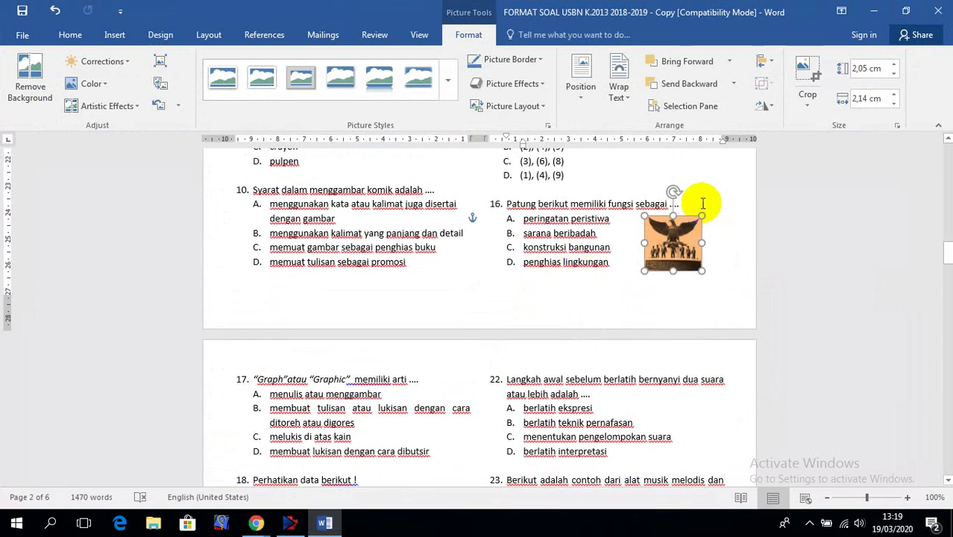
left_click(698, 203)
left_click_drag(697, 203, 522, 207)
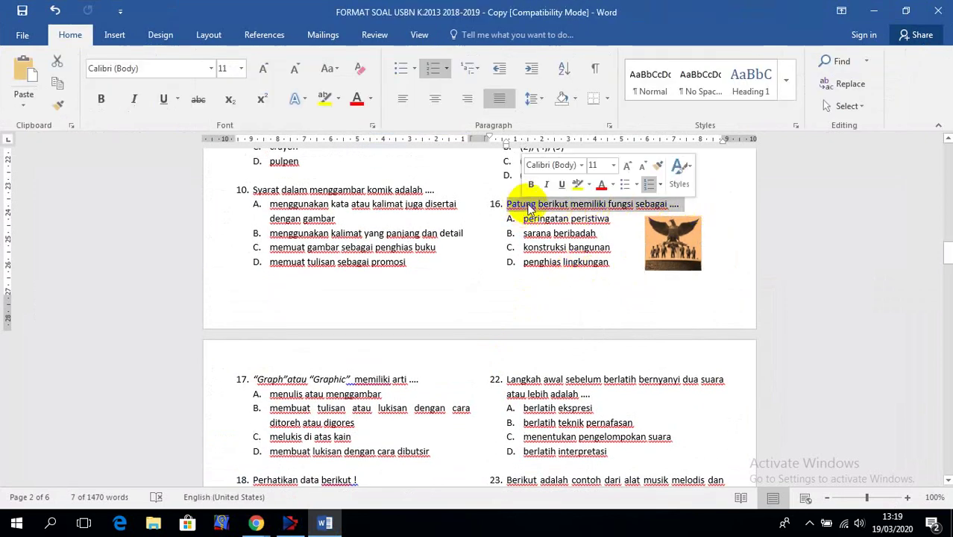
right_click(533, 204)
left_click(566, 231)
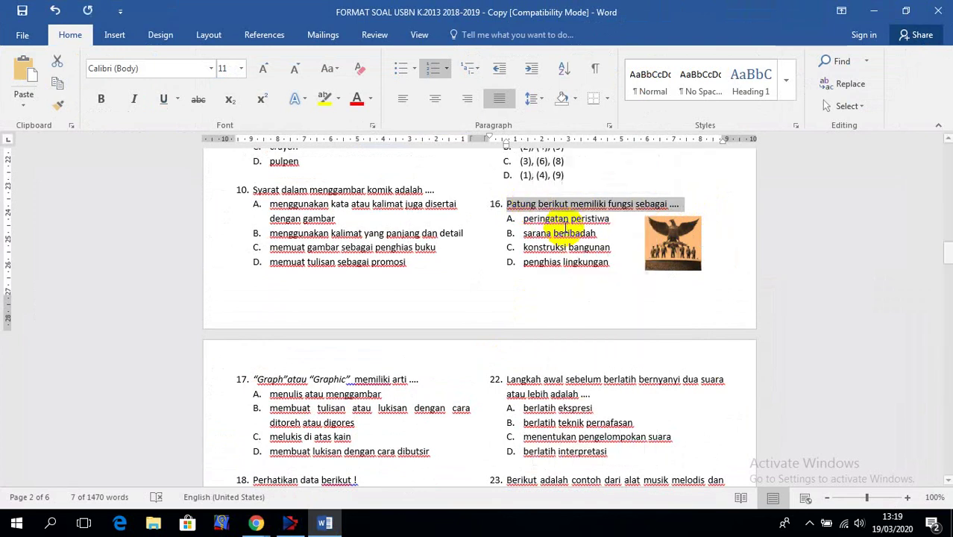
- Return to the form in Chrome and paste the copied question text into the blank question's title
mouse_move(256, 524)
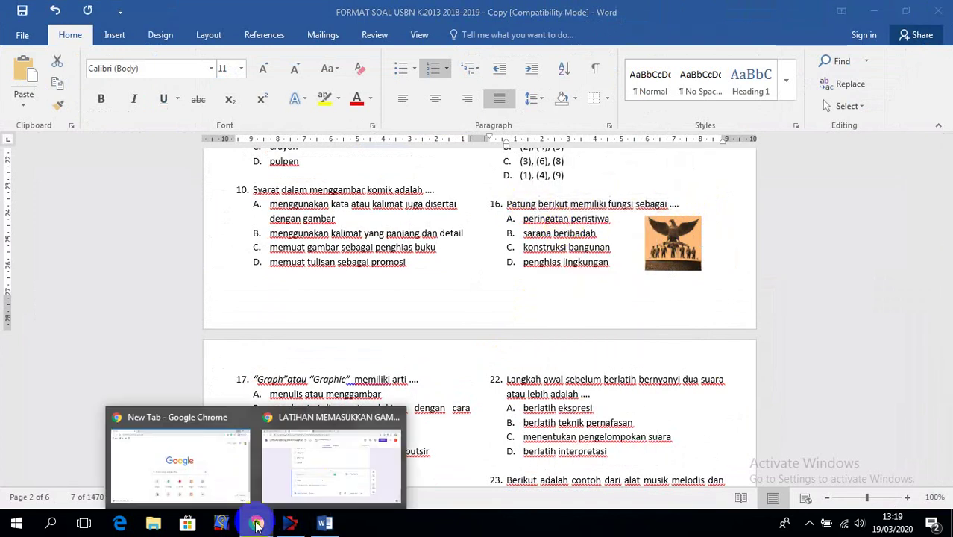
left_click(300, 476)
left_click(256, 308)
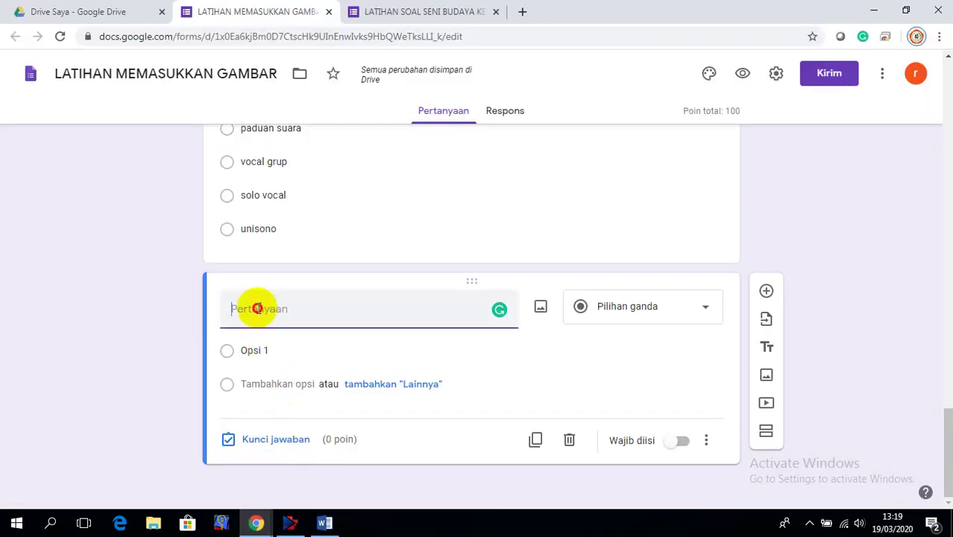
right_click(257, 308)
left_click(283, 391)
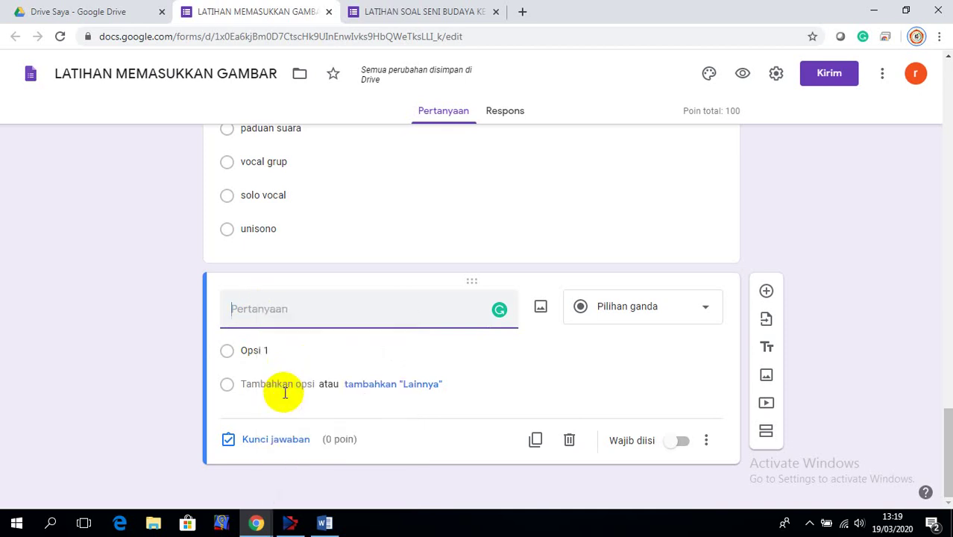
mouse_move(251, 309)
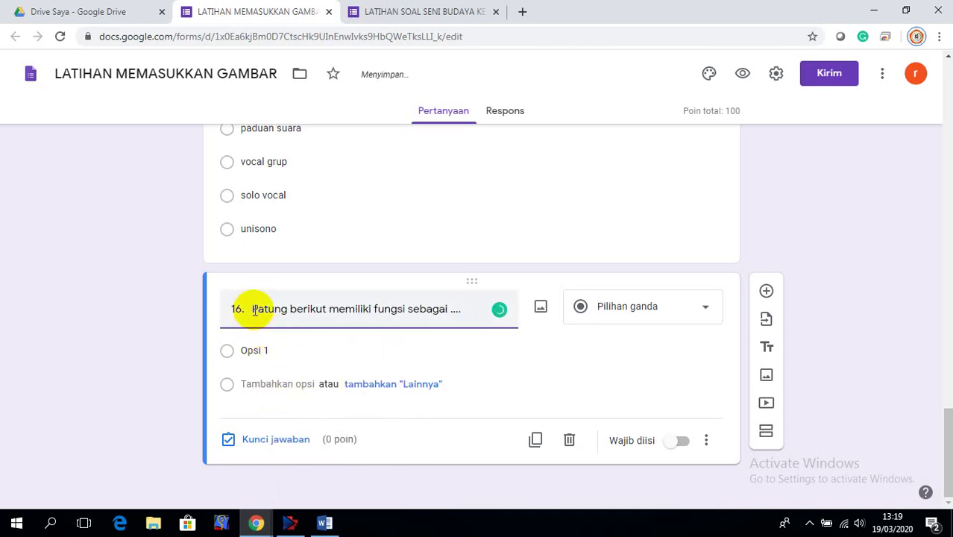
- Remove the leading number "16." from the pasted question title
left_click_drag(252, 309, 214, 311)
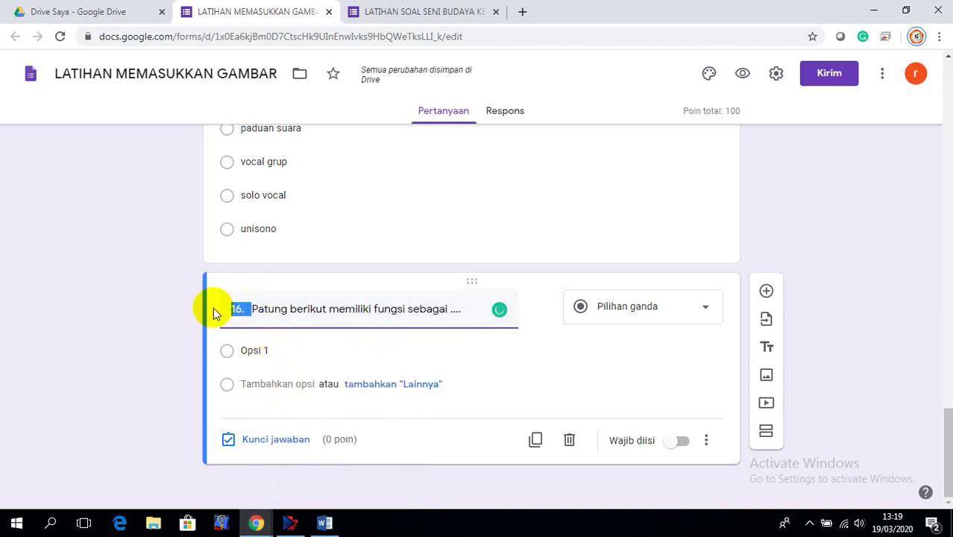
key("BackSpace")
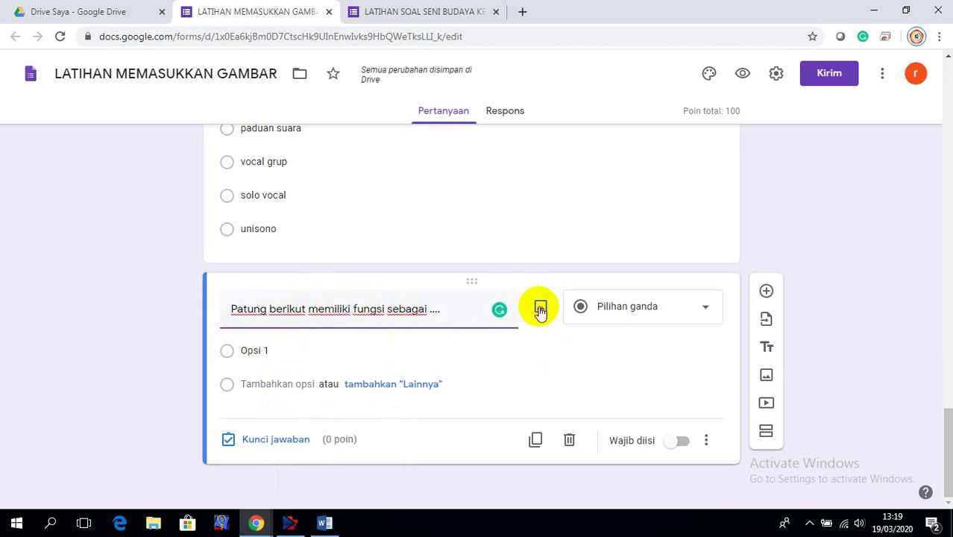
- Insert the SOAL6 image from the GAMBAR SOAL2 folder on the Desktop into the statue question
left_click(540, 310)
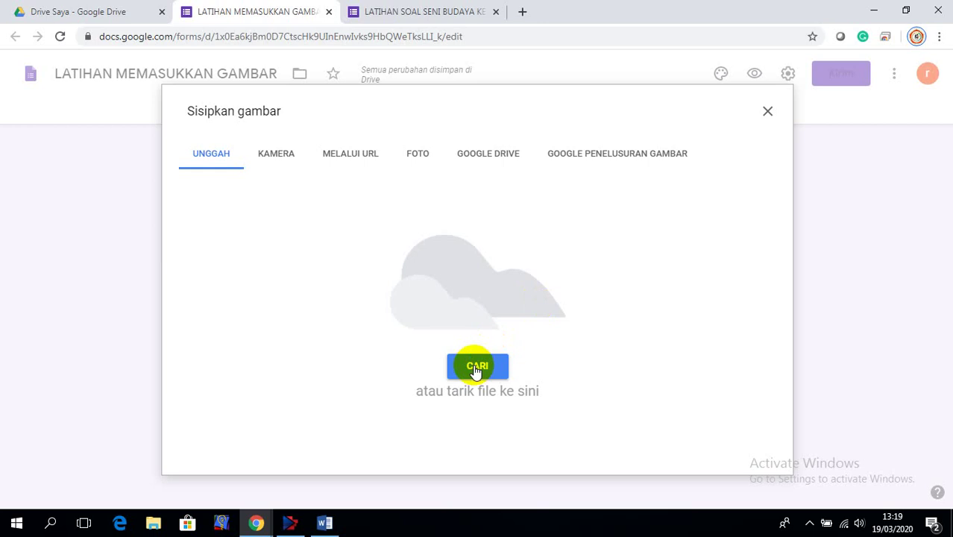
left_click(476, 369)
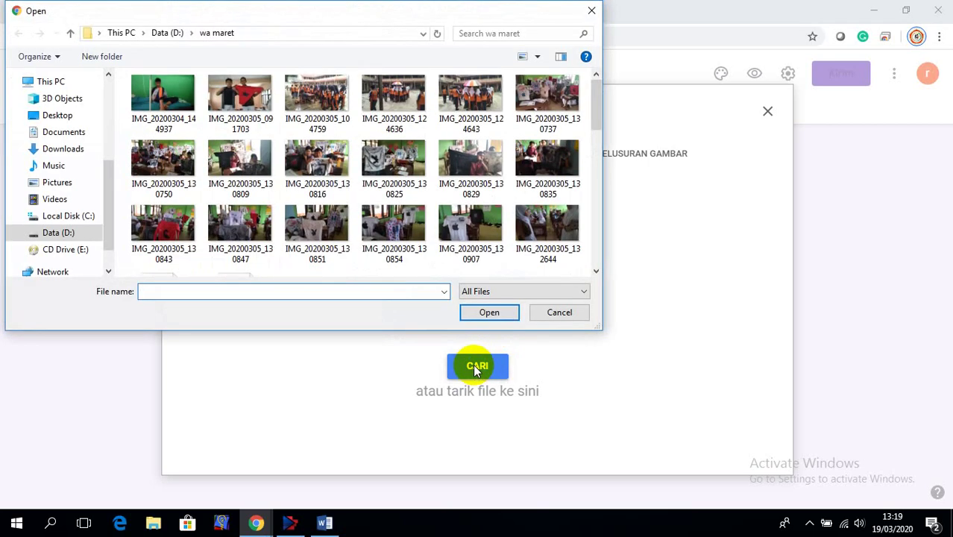
left_click(59, 119)
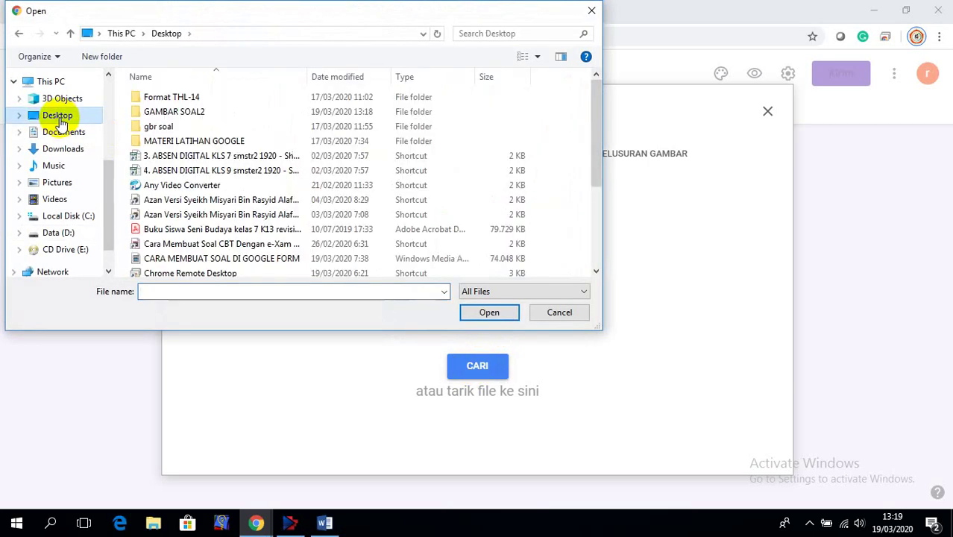
left_click(167, 115)
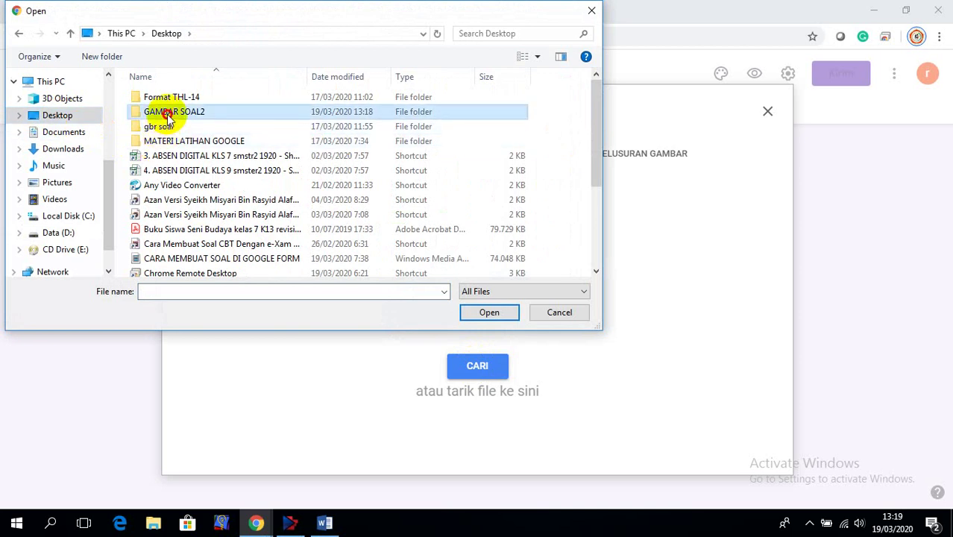
double_click(168, 115)
left_click(241, 100)
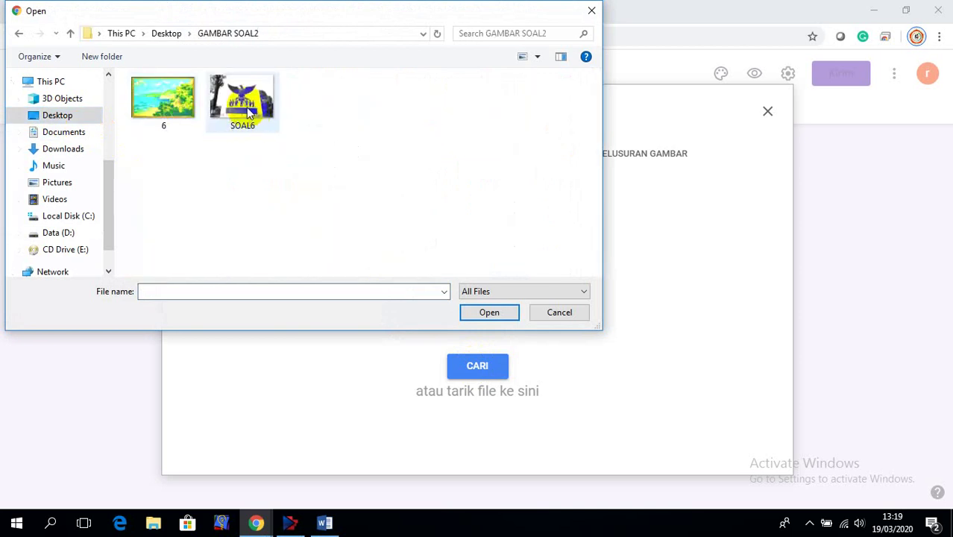
left_click(485, 312)
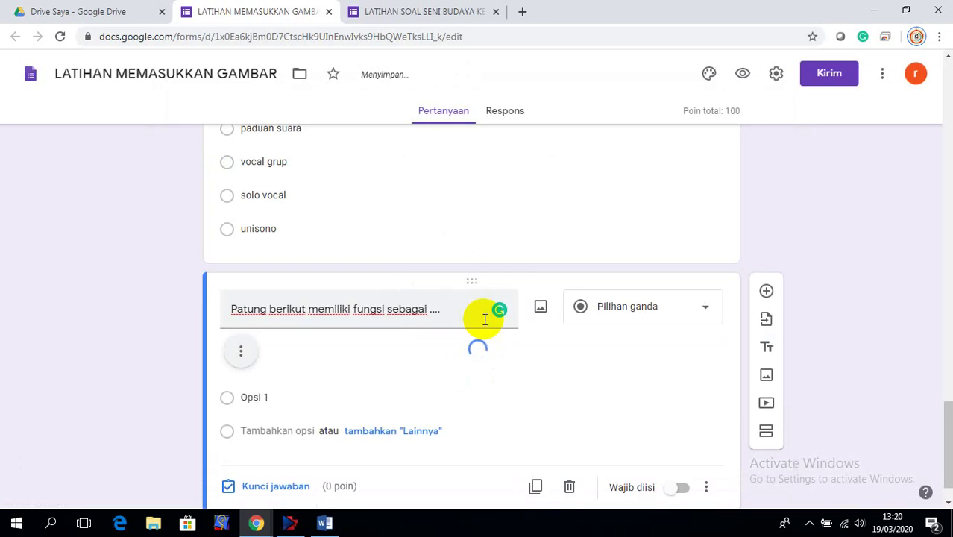
- Shrink the inserted statue image slightly, keeping its proportions
scroll(489, 329, "down", 3)
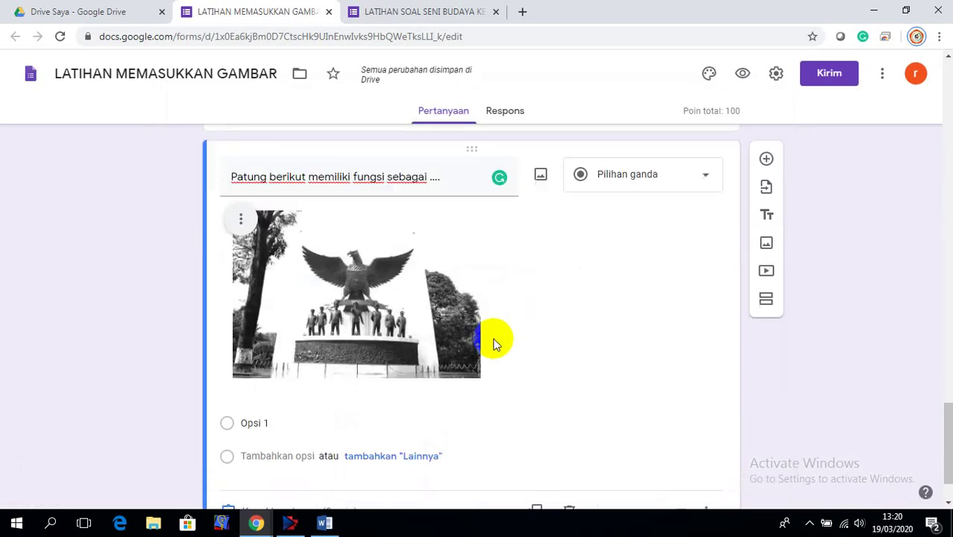
scroll(577, 291, "up", 1)
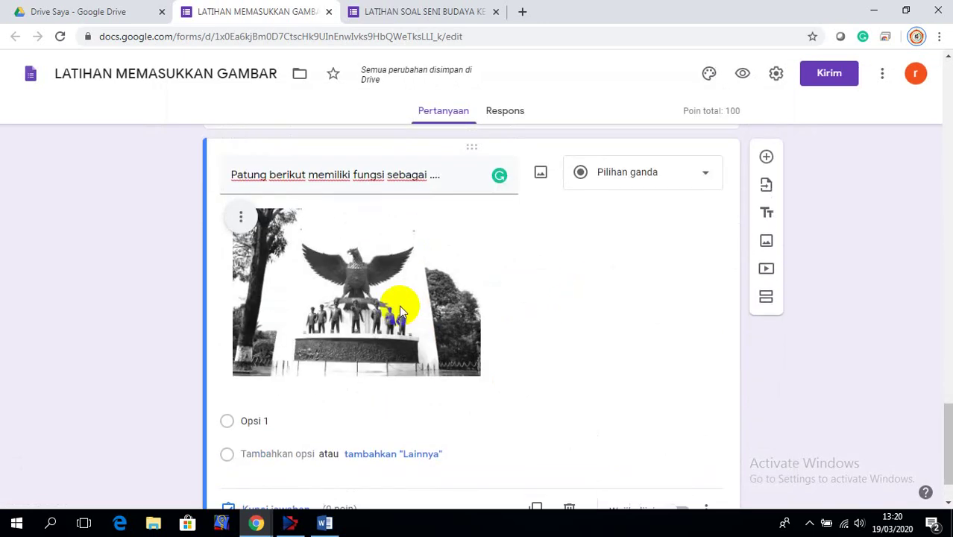
left_click(400, 309)
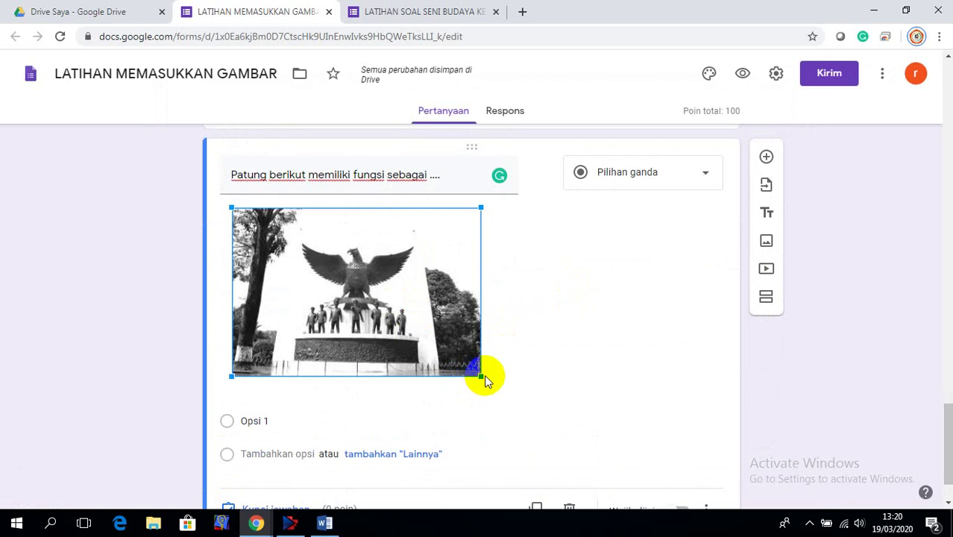
left_click_drag(481, 377, 442, 346)
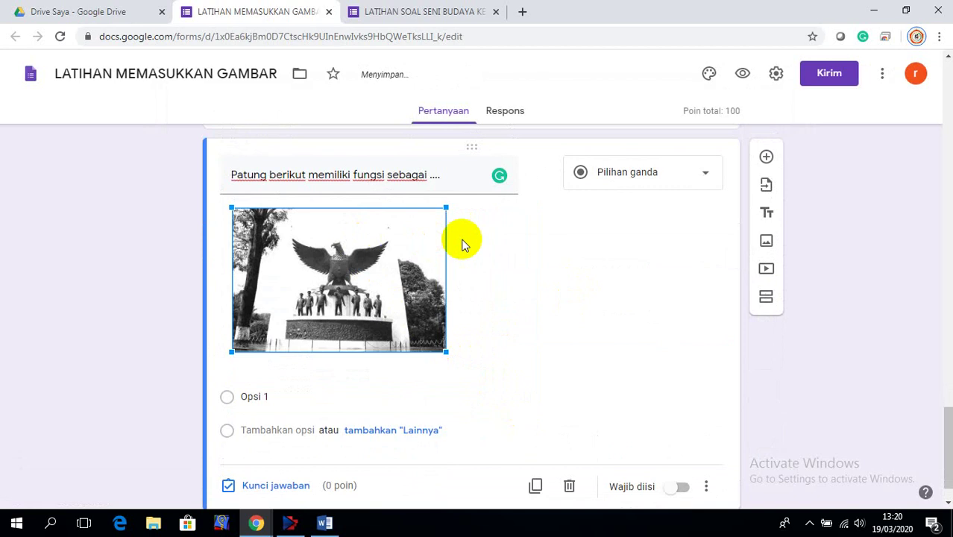
left_click(496, 262)
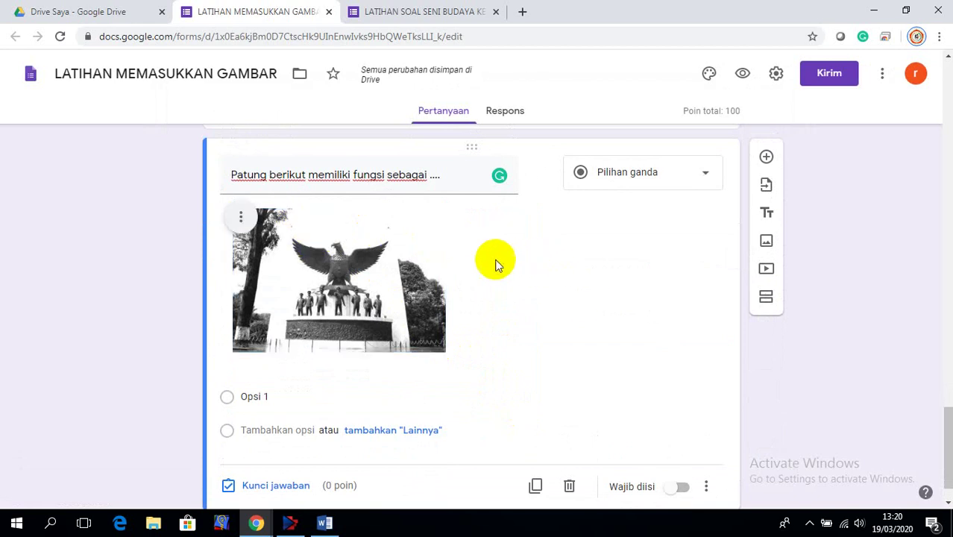
- Try the left, centre and right alignments on the statue image, and return it to left alignment (Rata kiri)
left_click(239, 218)
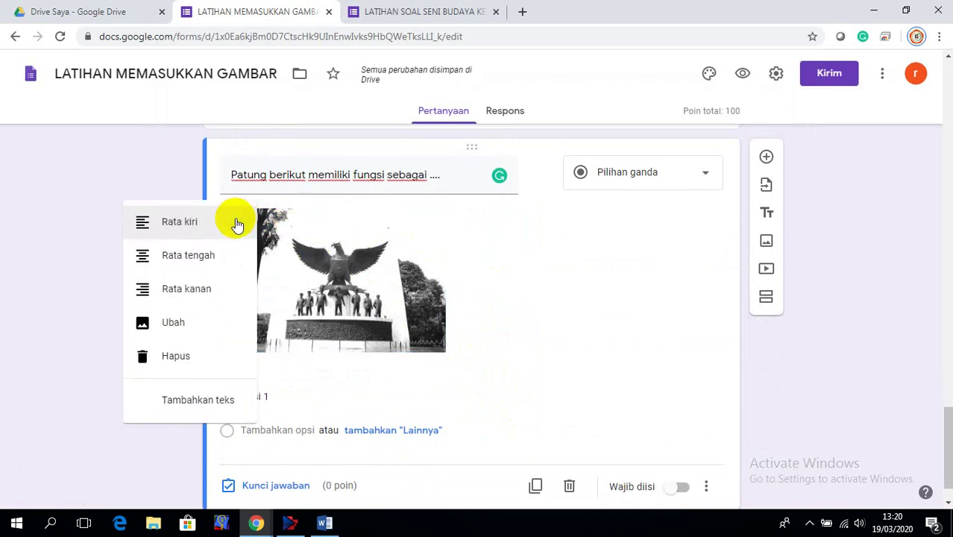
left_click(176, 221)
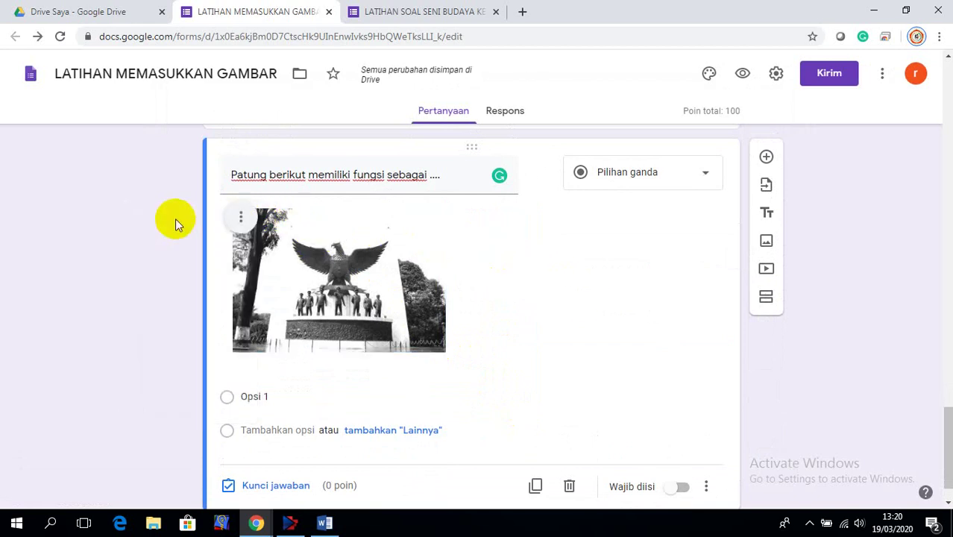
left_click(239, 218)
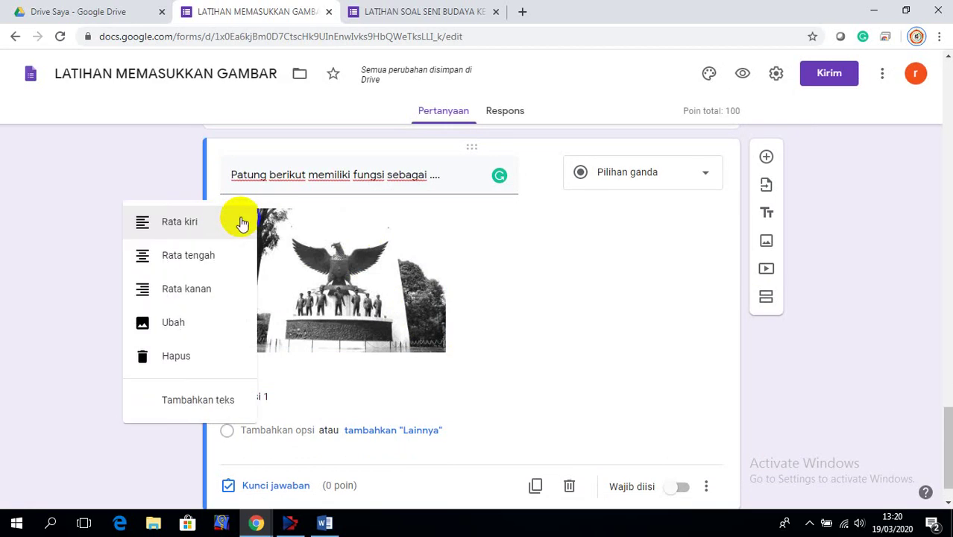
left_click(185, 258)
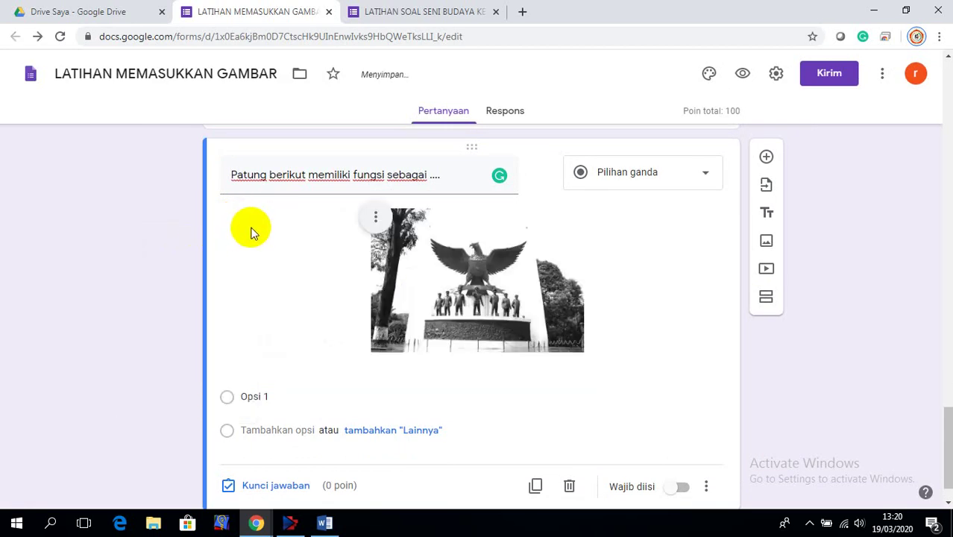
left_click(376, 218)
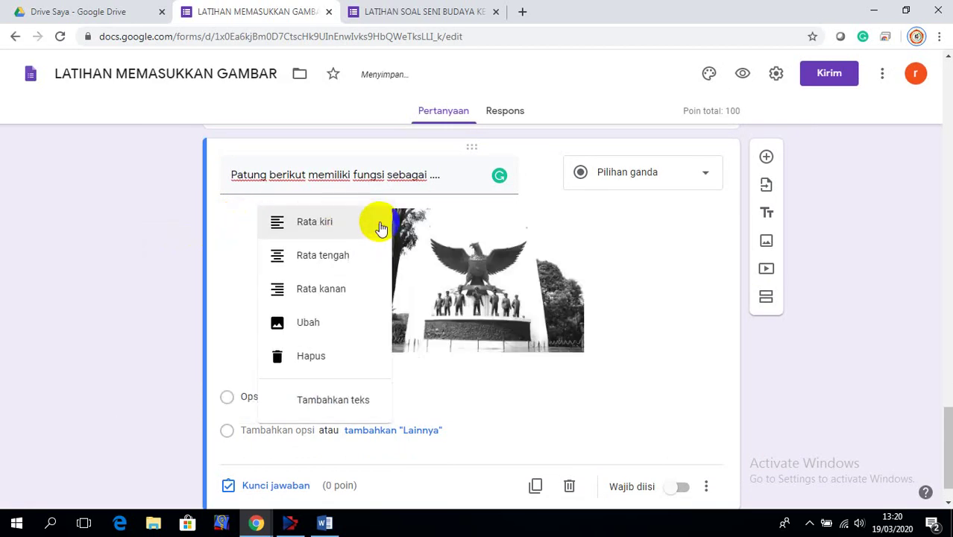
left_click(309, 291)
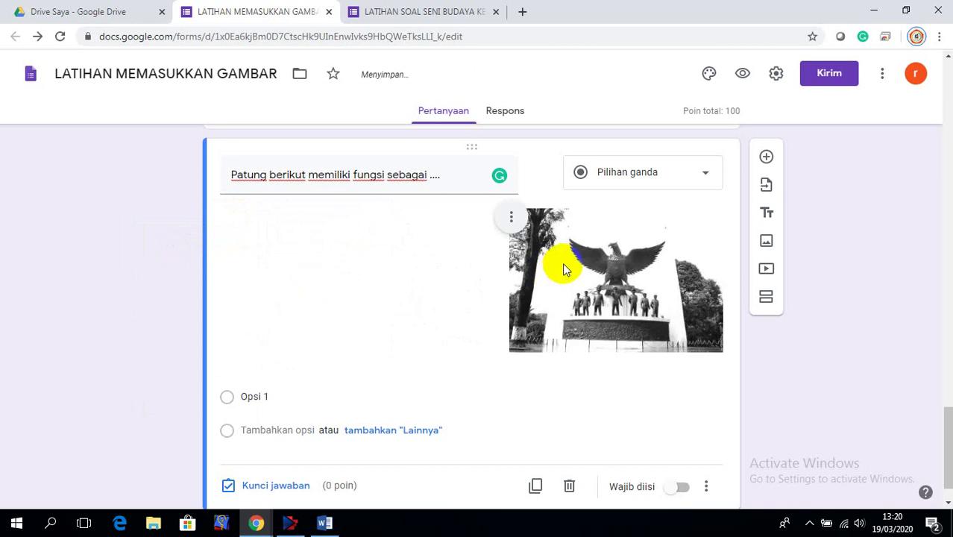
left_click(511, 217)
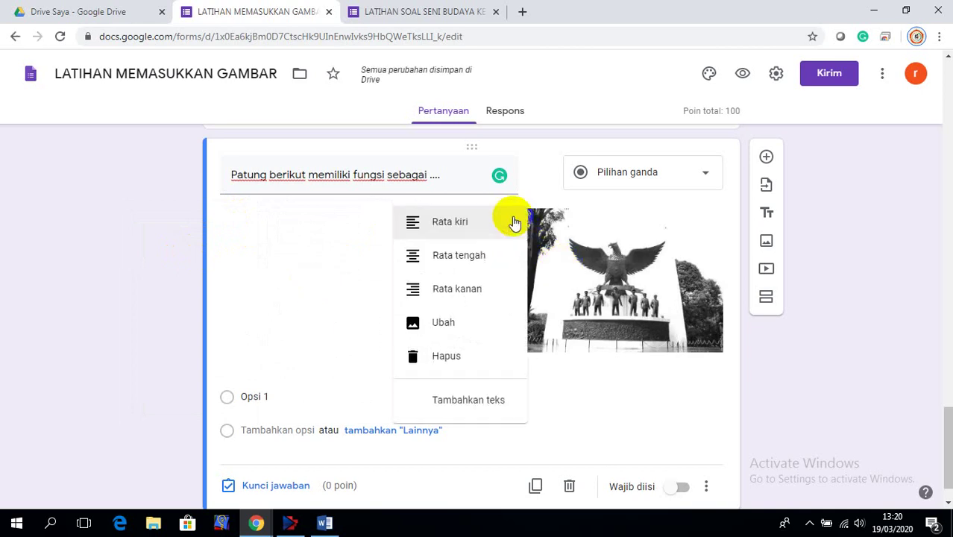
left_click(456, 234)
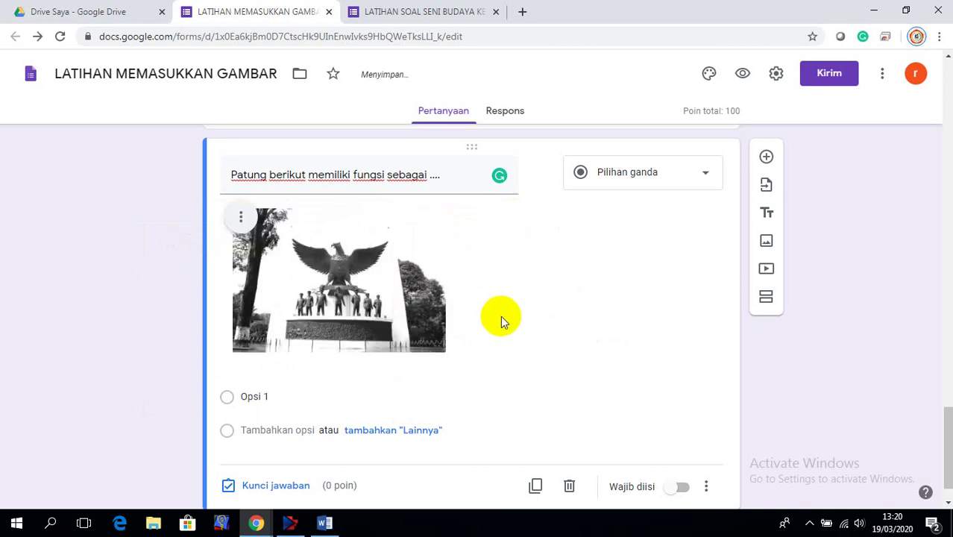
- Switch to Word, remove the letter numbering from question 16's four answer options, and copy them
scroll(504, 312, "down", 1)
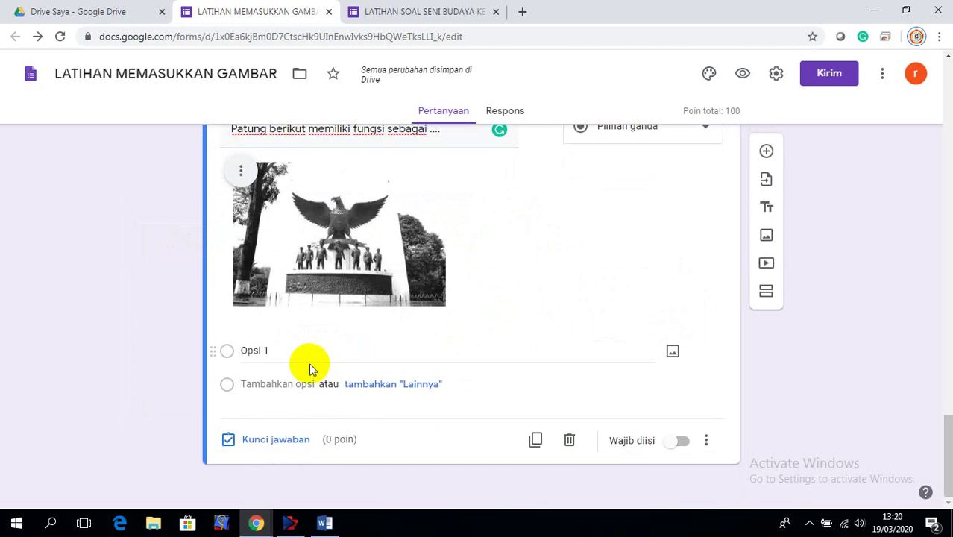
left_click(253, 355)
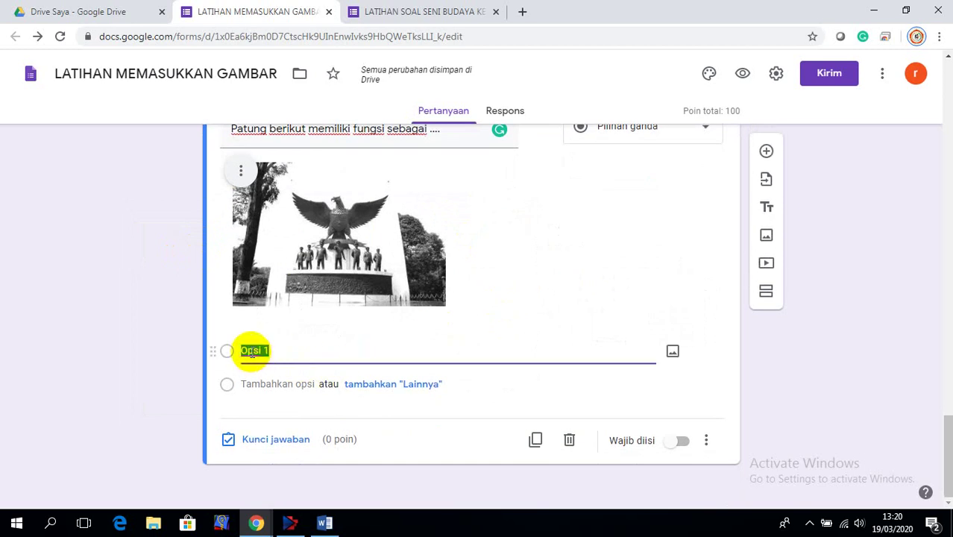
left_click(325, 523)
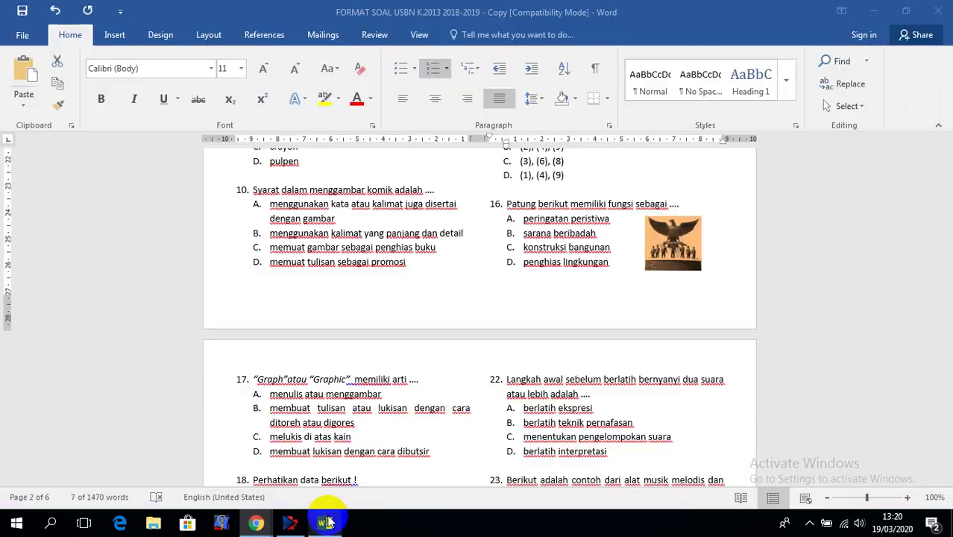
left_click(613, 262)
left_click_drag(613, 262, 514, 217)
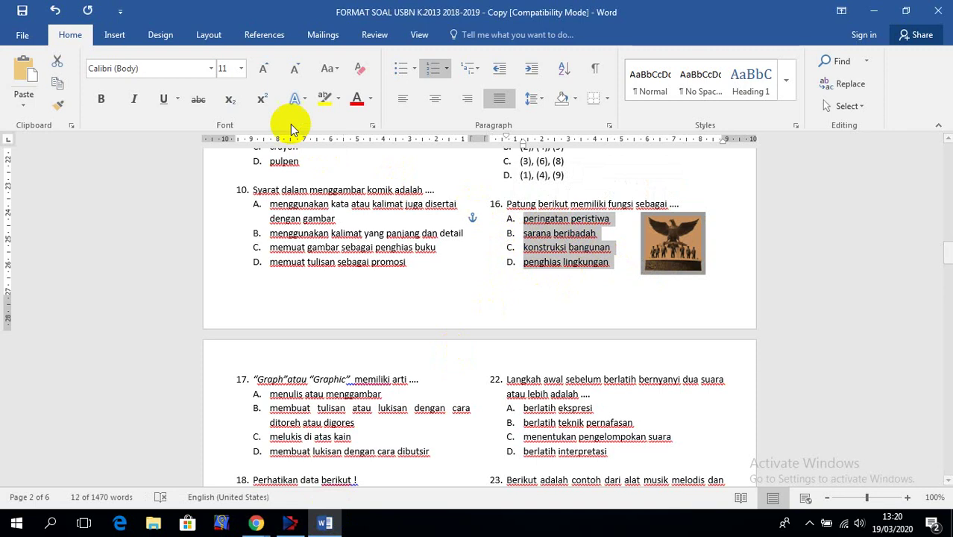
left_click(448, 69)
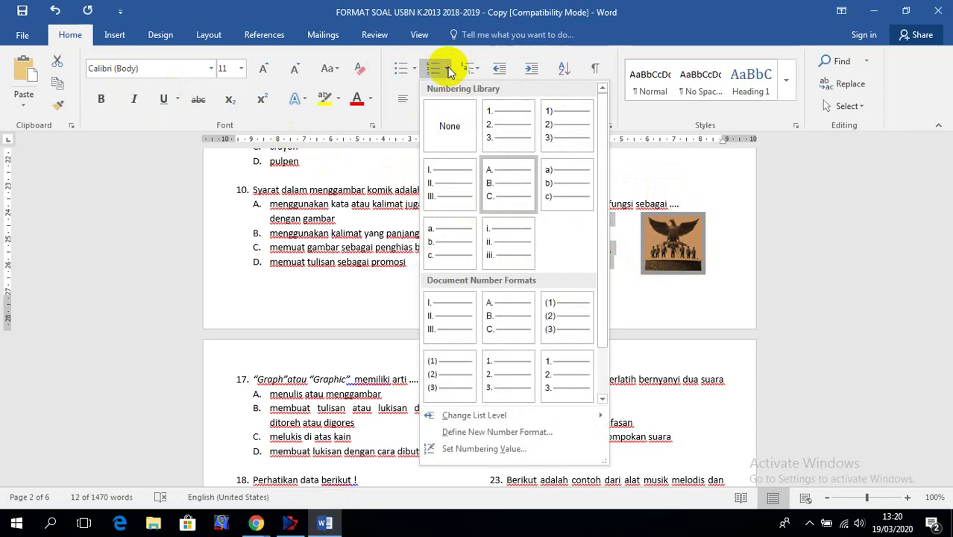
left_click(449, 125)
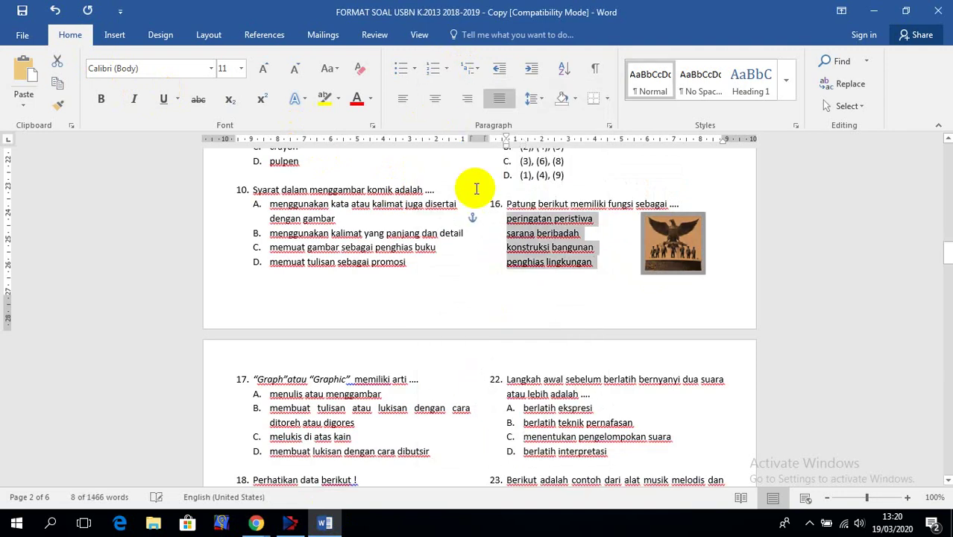
right_click(525, 240)
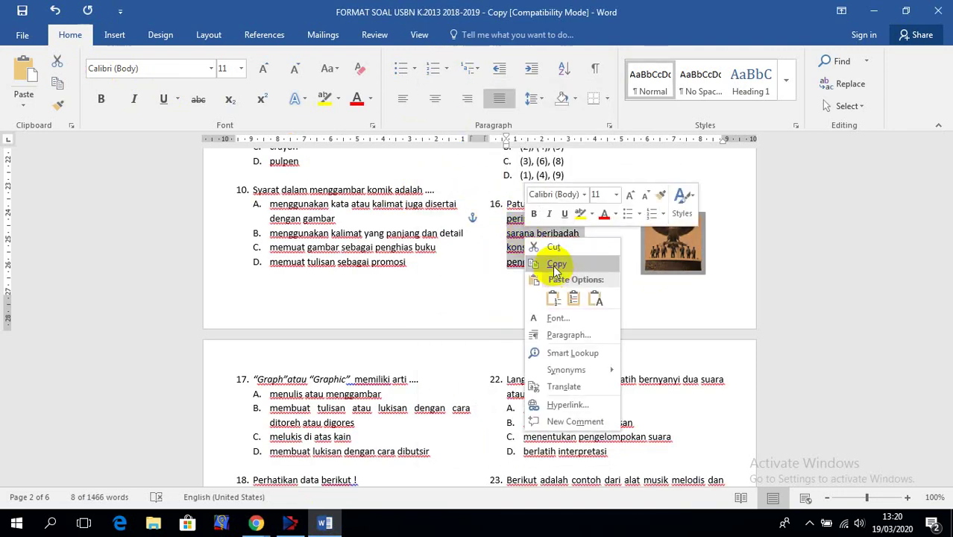
left_click(554, 265)
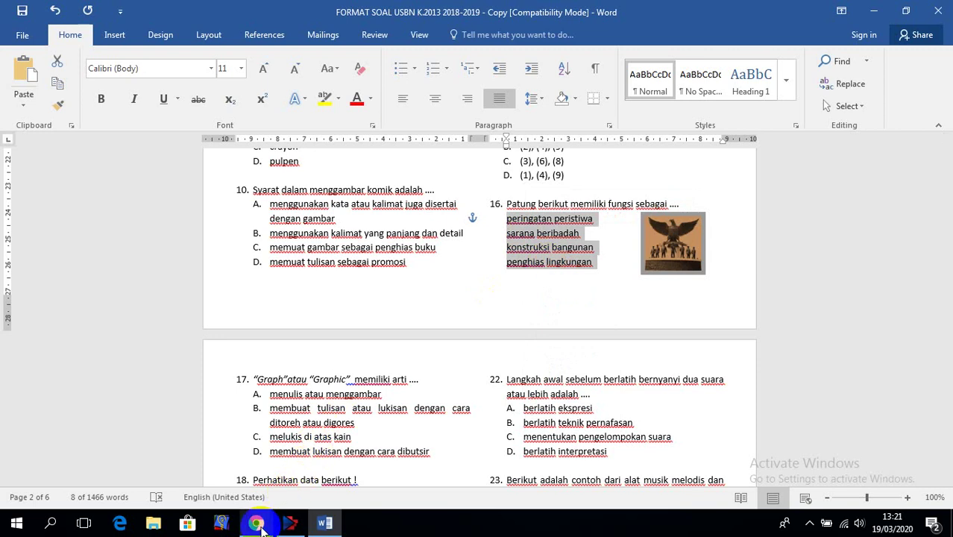
- Return to the form in Chrome and paste the copied answers over Opsi 1 of the statue question
mouse_move(257, 524)
left_click(372, 462)
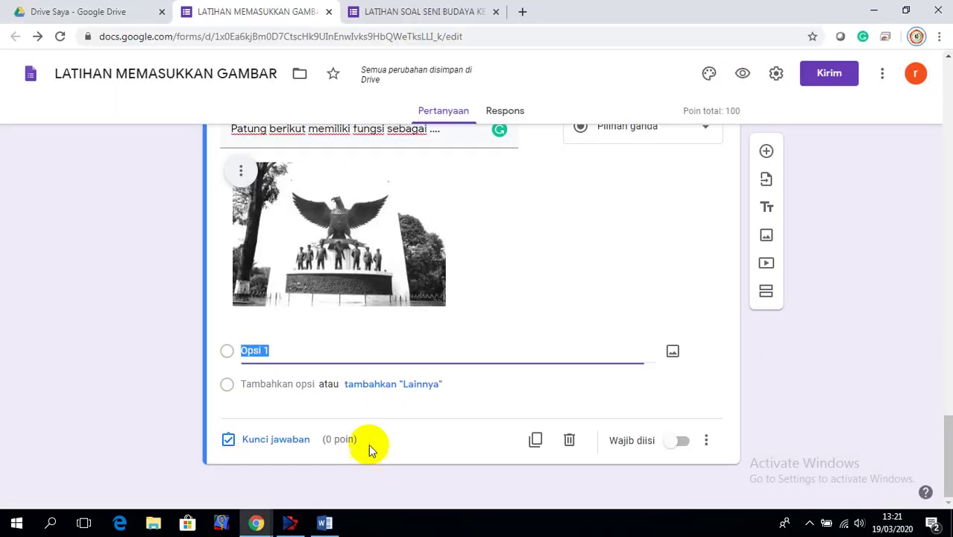
right_click(260, 348)
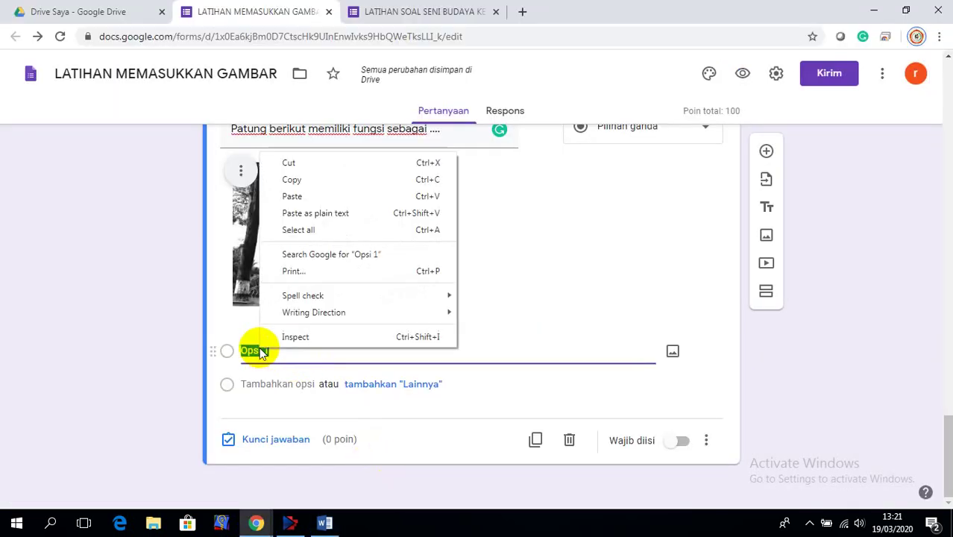
left_click(293, 197)
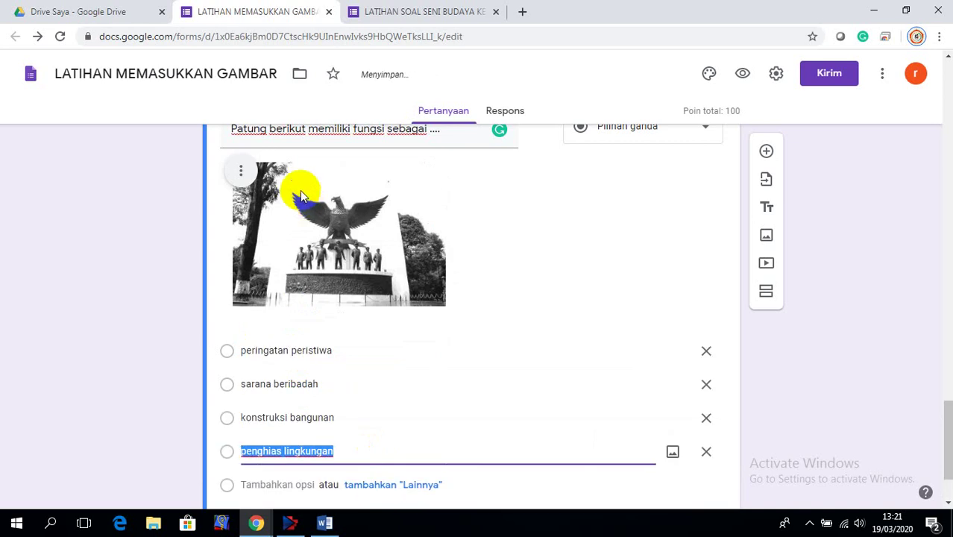
scroll(400, 384, "down", 1)
scroll(404, 364, "up", 3)
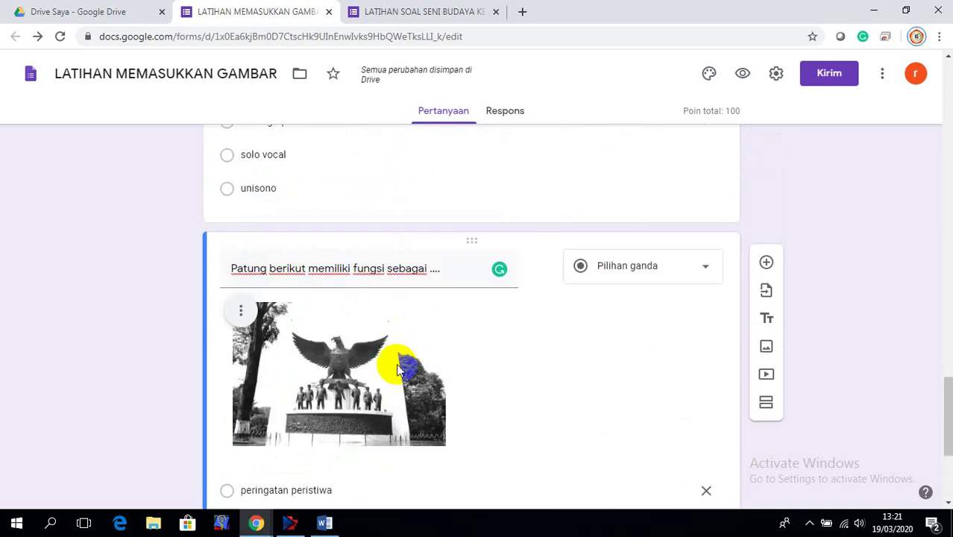
- Open the statue question's answer key (Kunci jawaban) and mark "peringatan peristiwa" as the correct answer
scroll(404, 366, "down", 3)
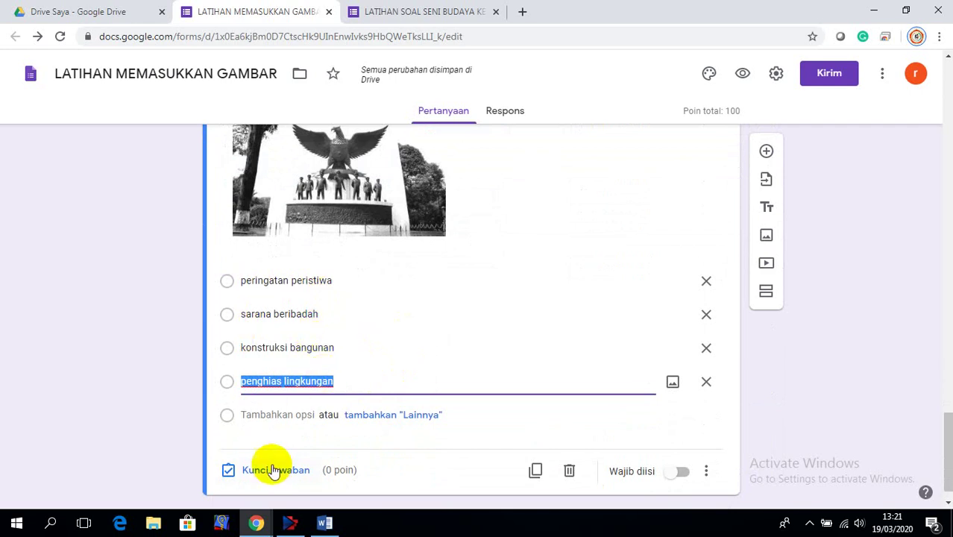
left_click(229, 283)
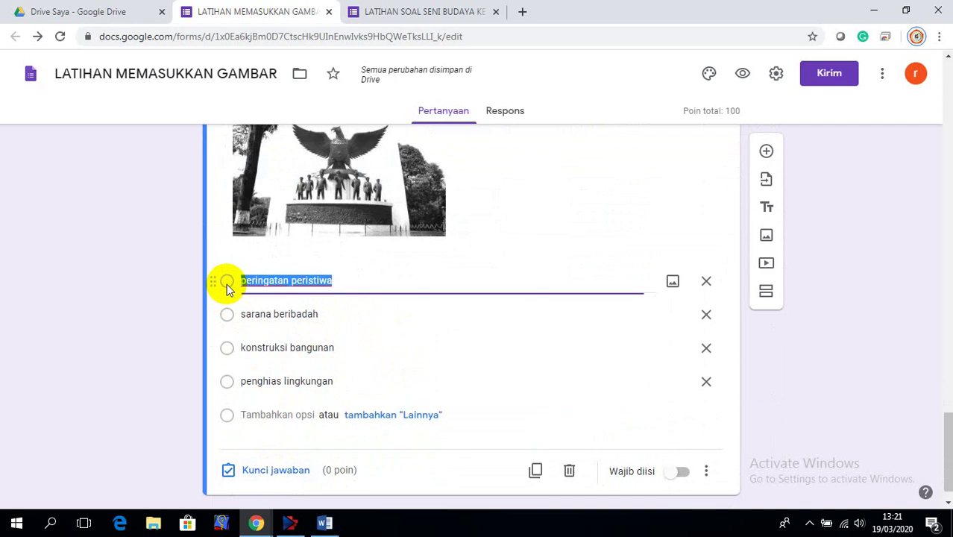
left_click(291, 470)
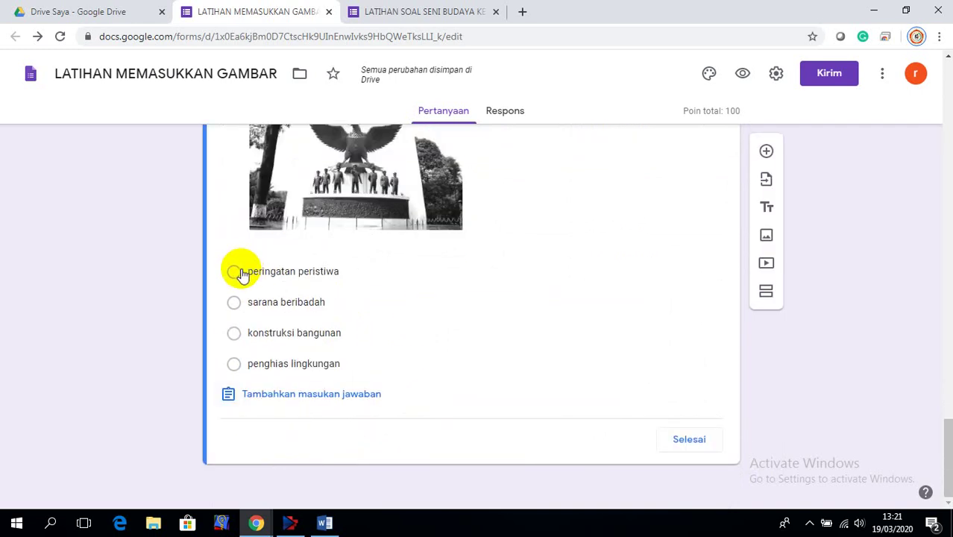
left_click(235, 275)
- Review the statue question's text, image, points and marked answer in the answer key view
scroll(634, 299, "up", 4)
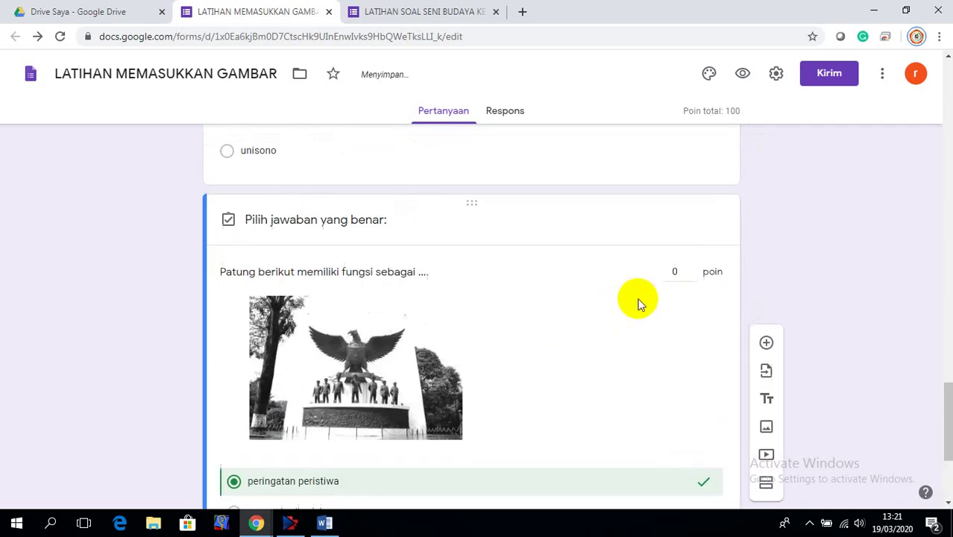
scroll(635, 313, "up", 2)
scroll(631, 311, "down", 3)
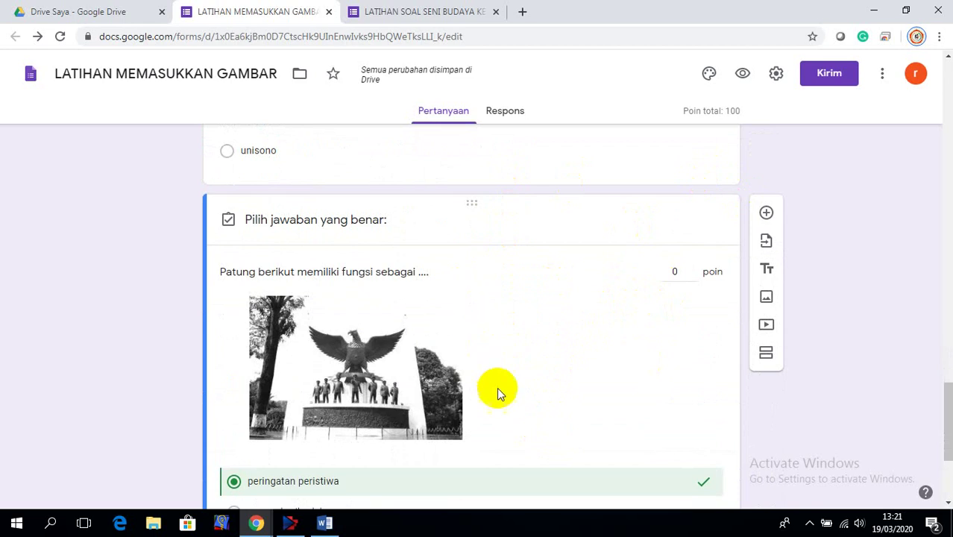
scroll(499, 393, "up", 2)
scroll(561, 383, "down", 5)
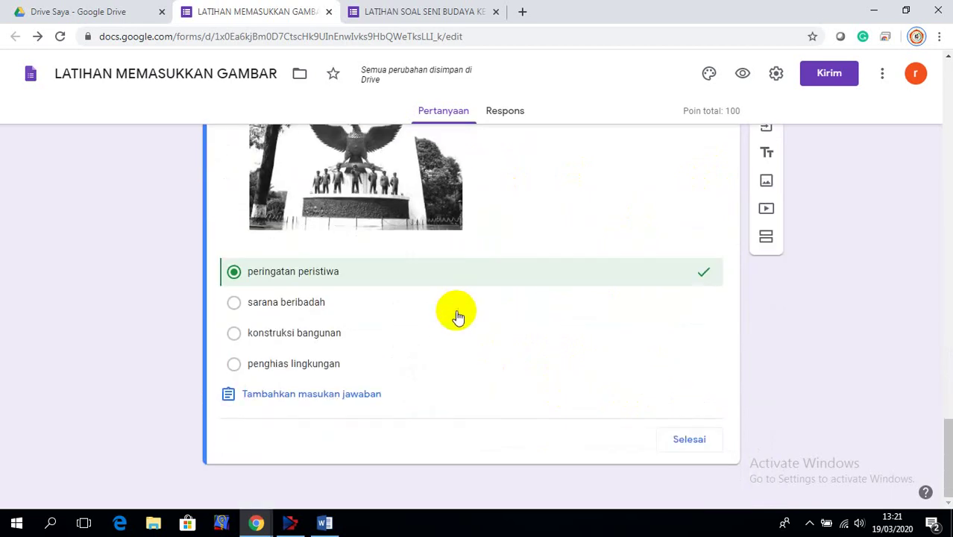
scroll(622, 258, "up", 3)
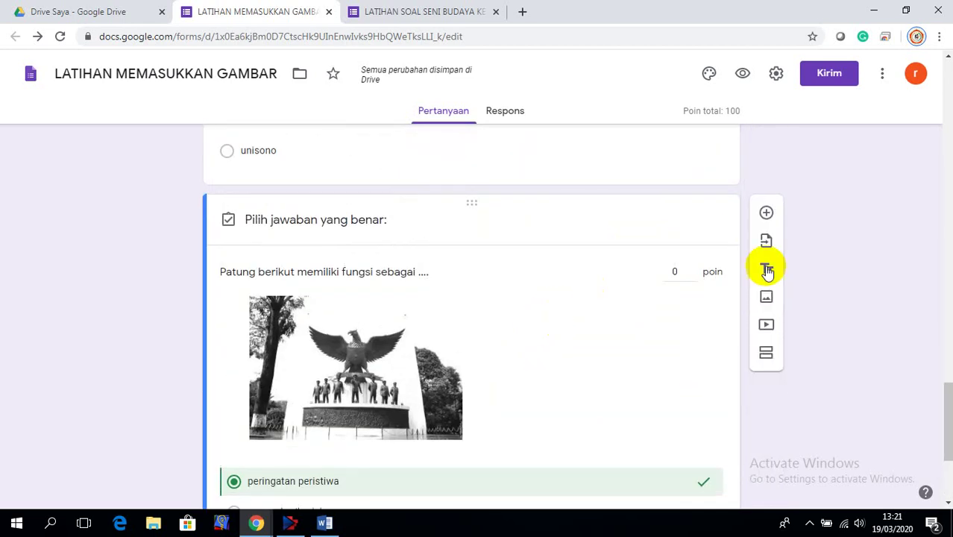
scroll(626, 330, "down", 3)
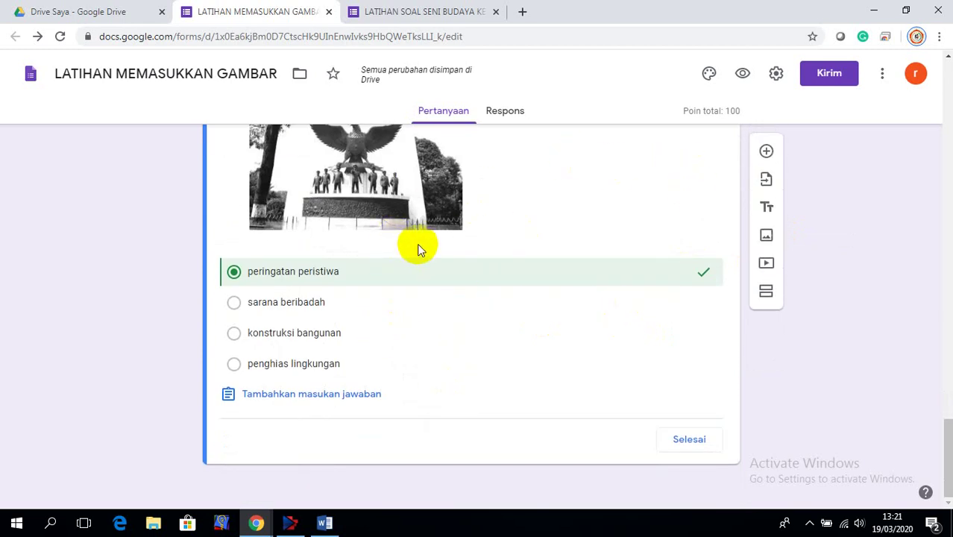
scroll(496, 289, "up", 3)
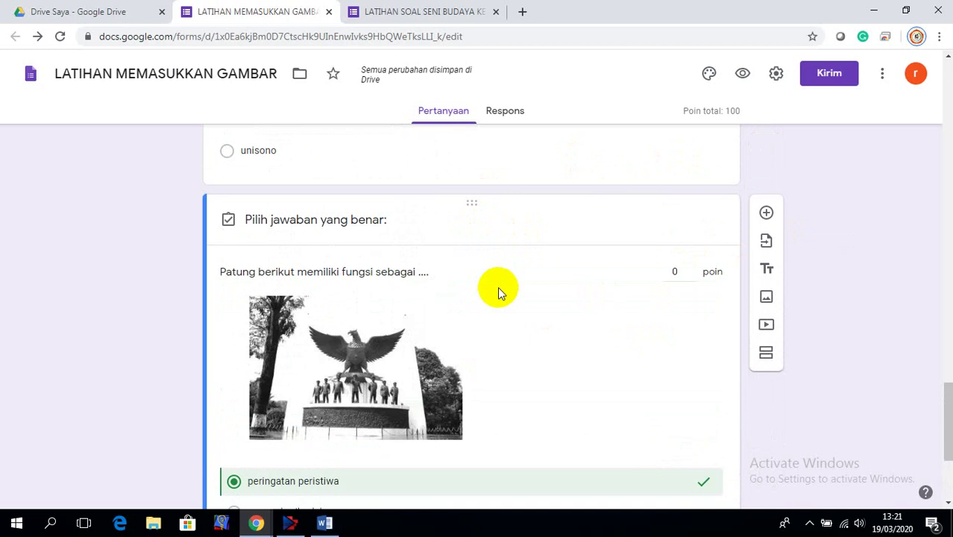
scroll(499, 293, "down", 3)
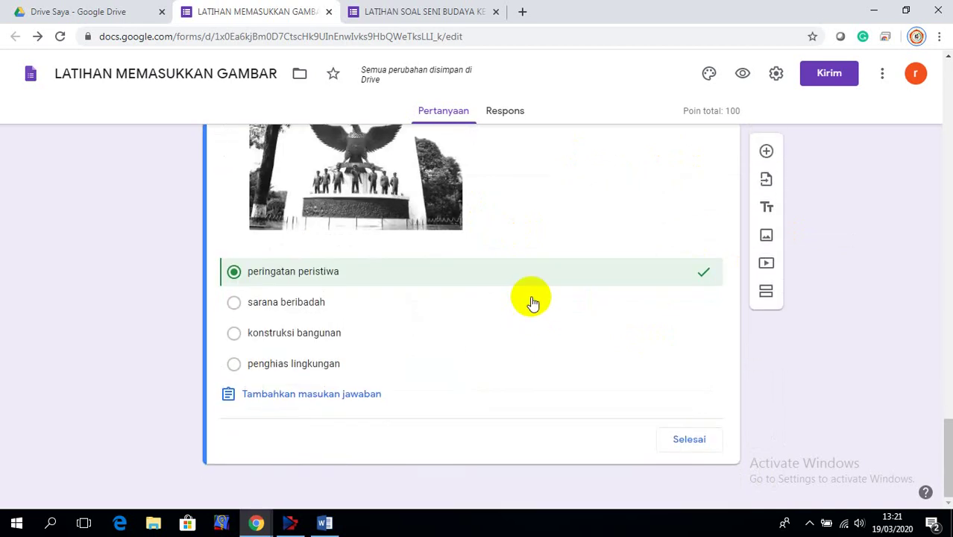
scroll(567, 305, "up", 3)
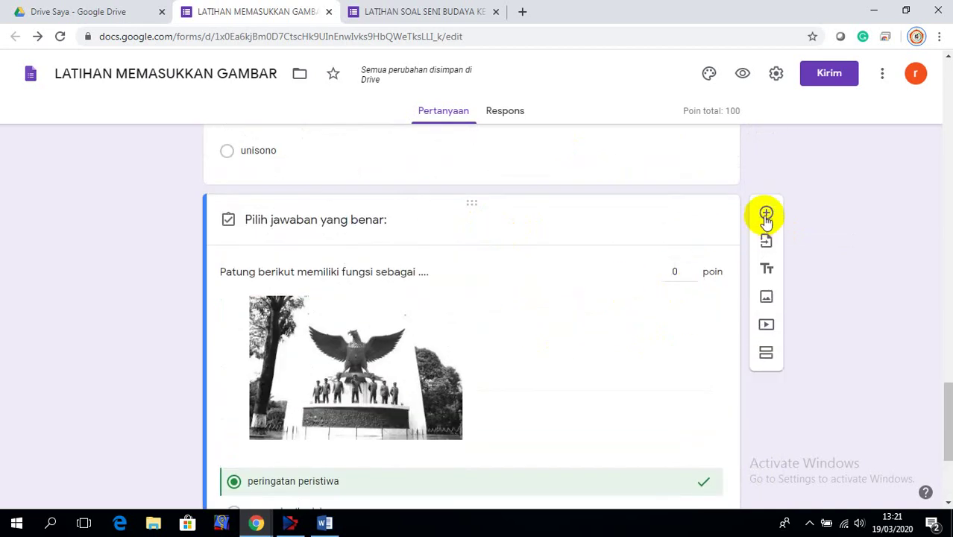
- Add a new multiple-choice question below the statue question with the text "Lukisab Basuki Abdullah ini berjudul"
left_click(766, 217)
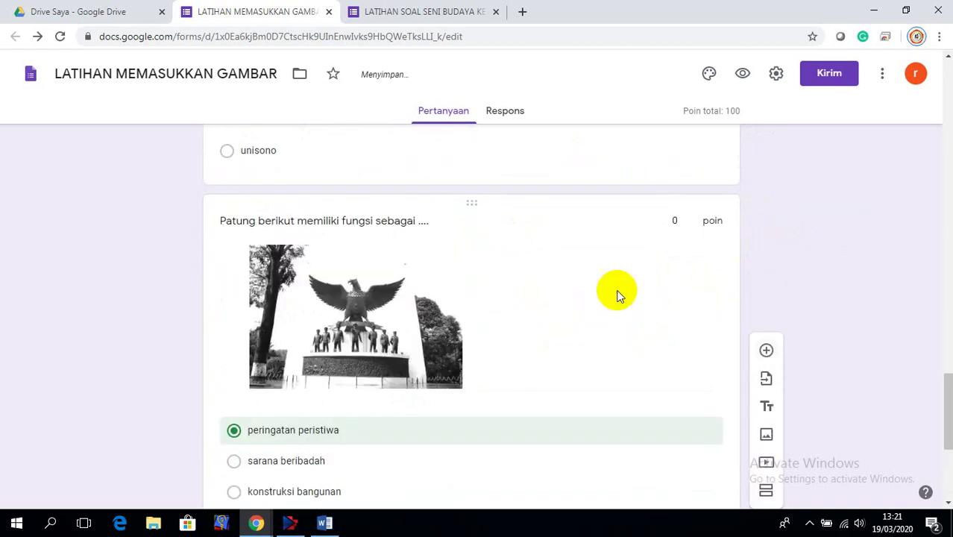
mouse_move(291, 399)
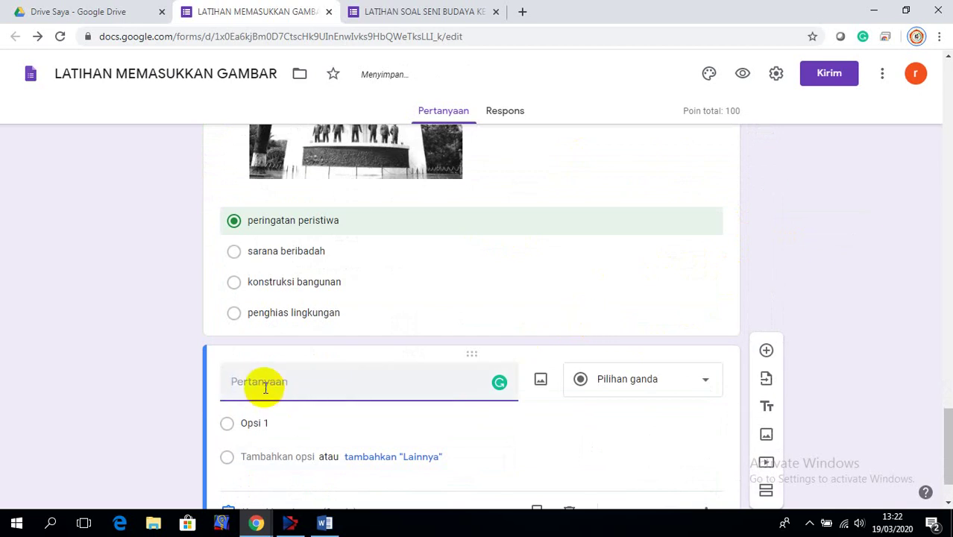
type("Lukisab Basuki ")
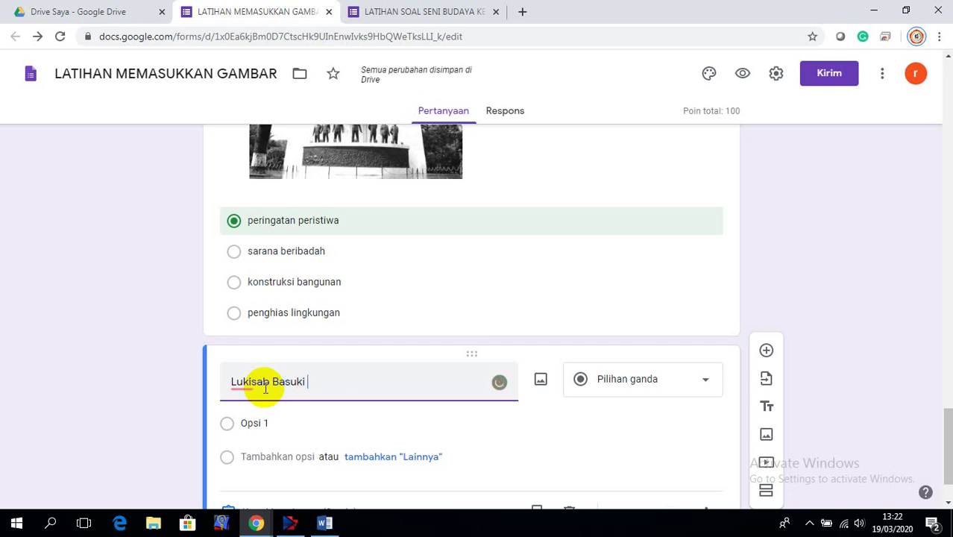
type("Abdulla")
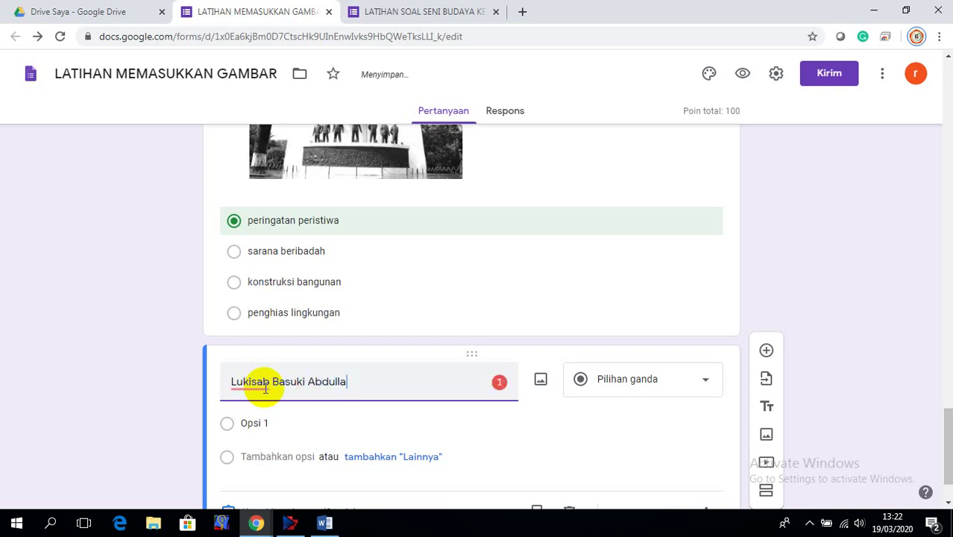
type("h ini berjudul")
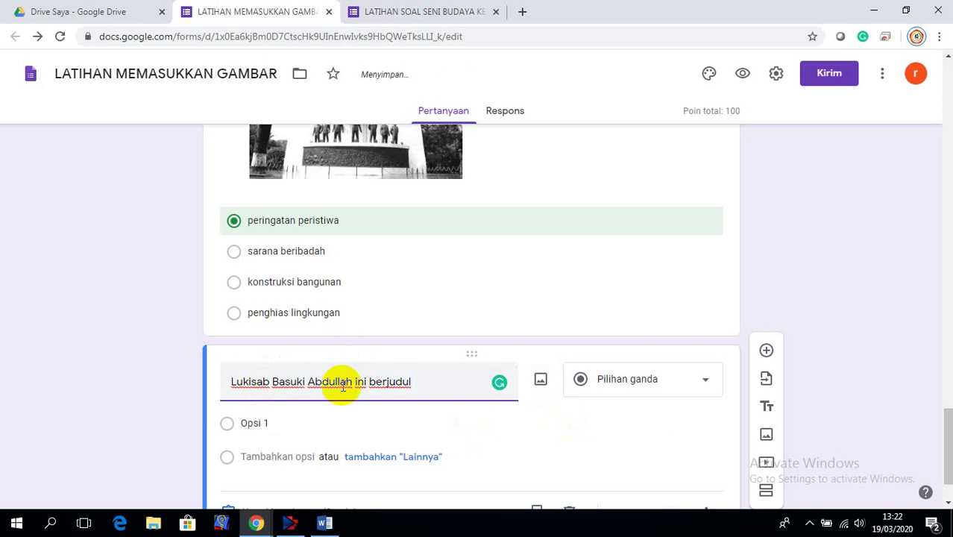
- Open google.com in a new browser tab
left_click(523, 13)
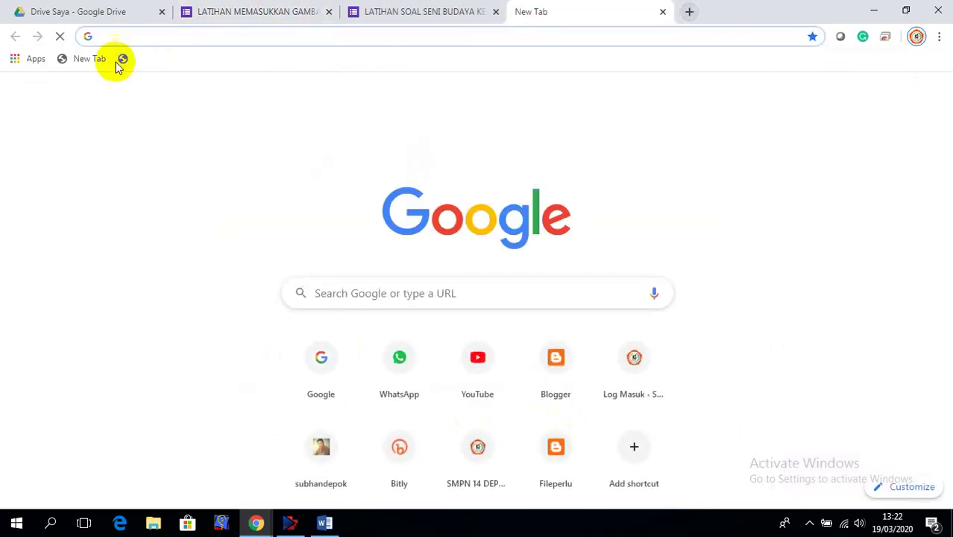
type("google.com")
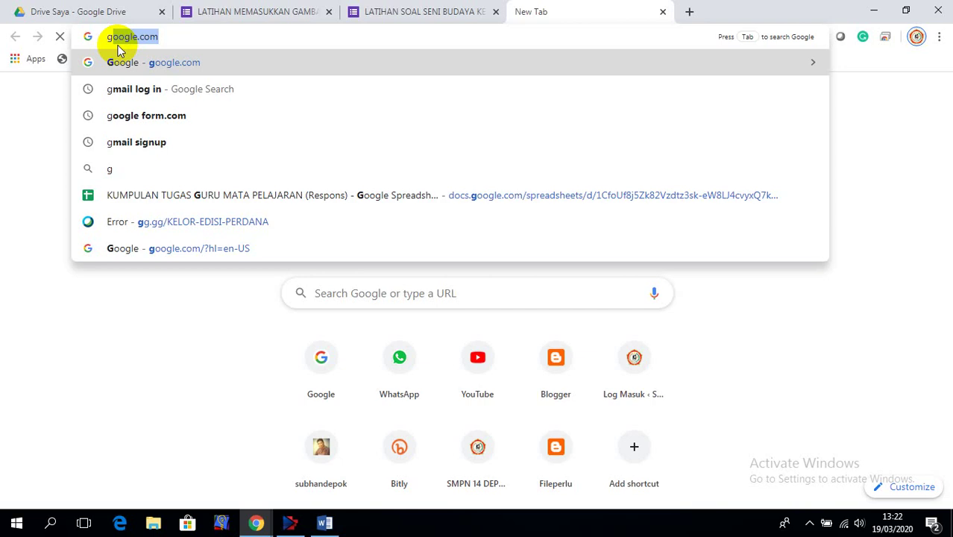
key("Return")
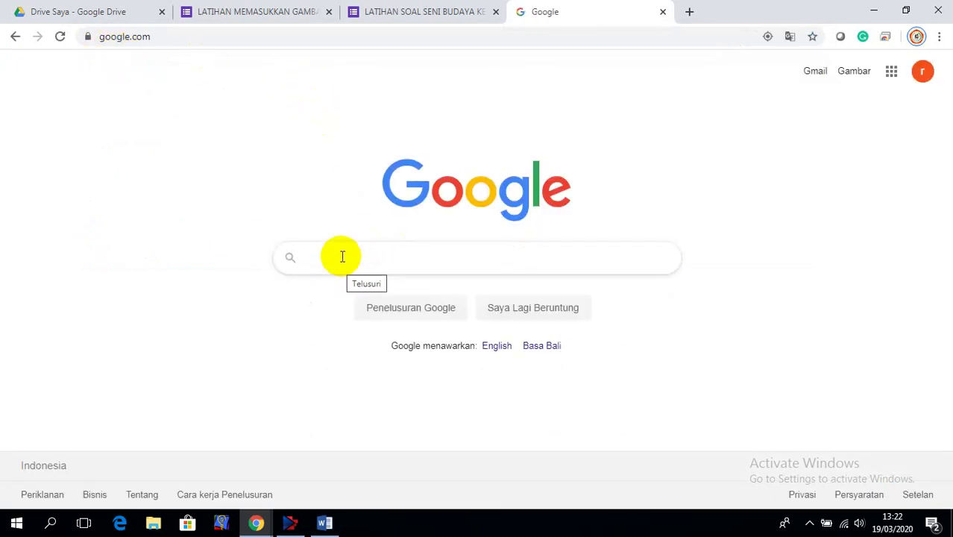
- Search Google for "lukisan basuki abdullah" and show the image results (Gambar)
left_click(342, 257)
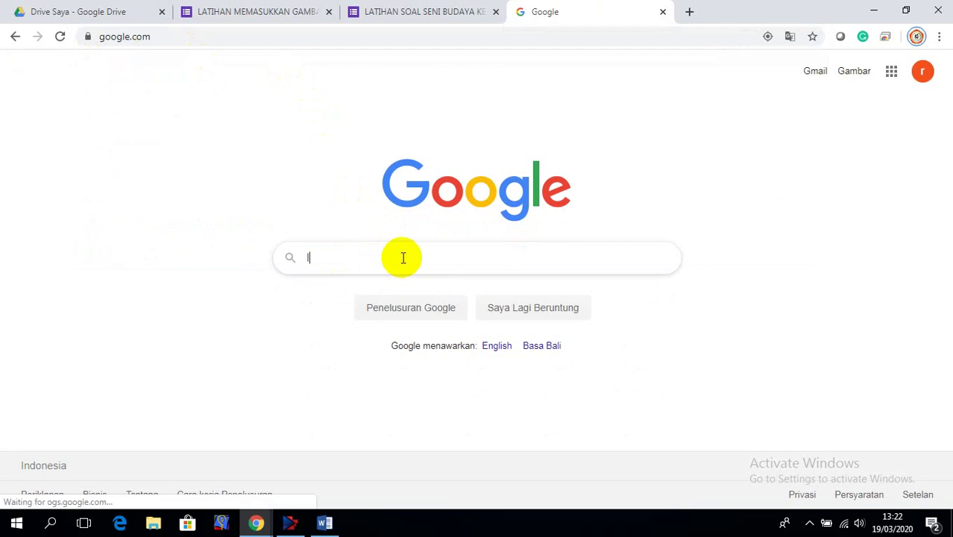
type("luk")
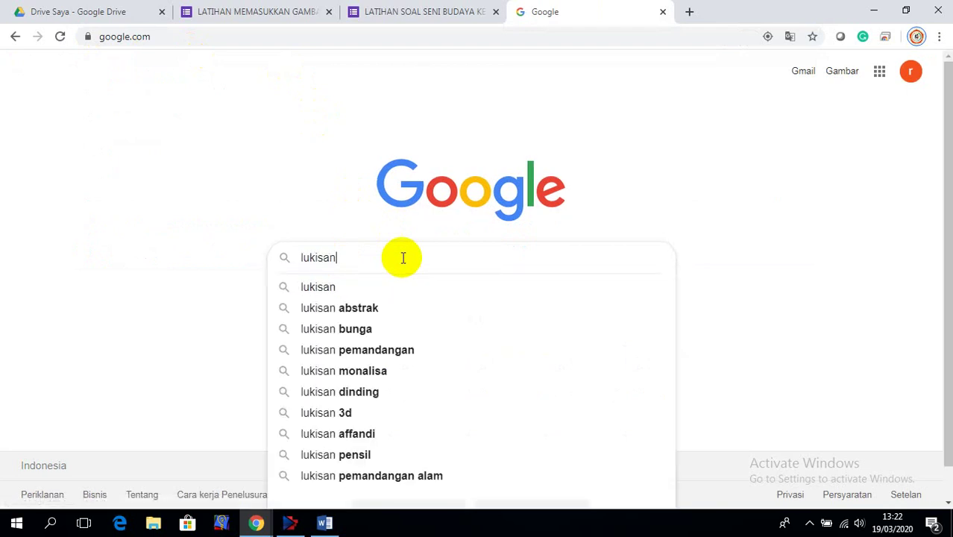
type("isan ")
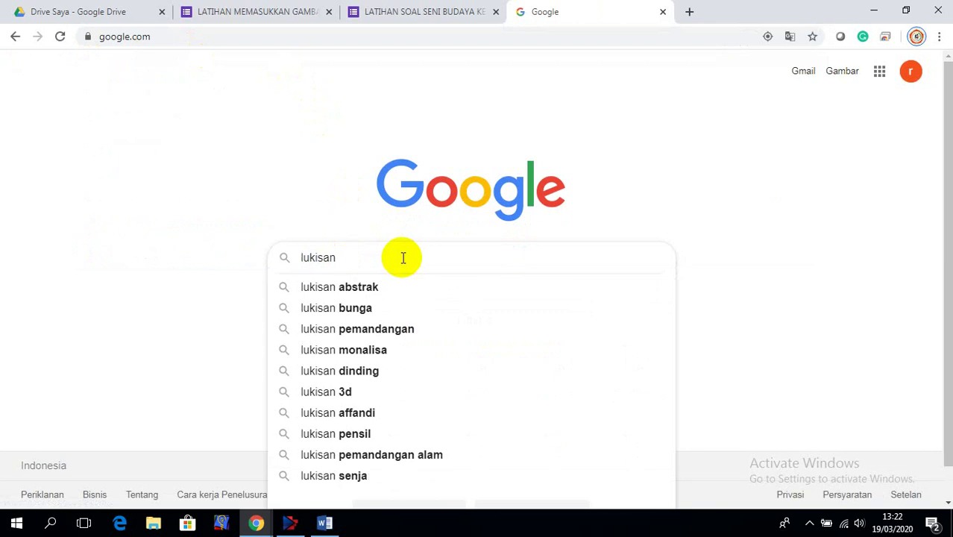
type("basuki")
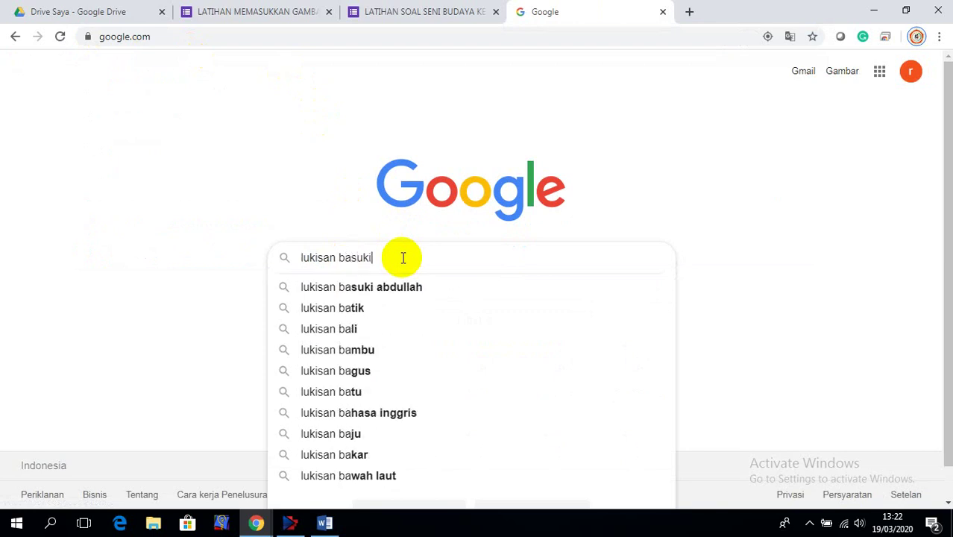
type(" Abdullah")
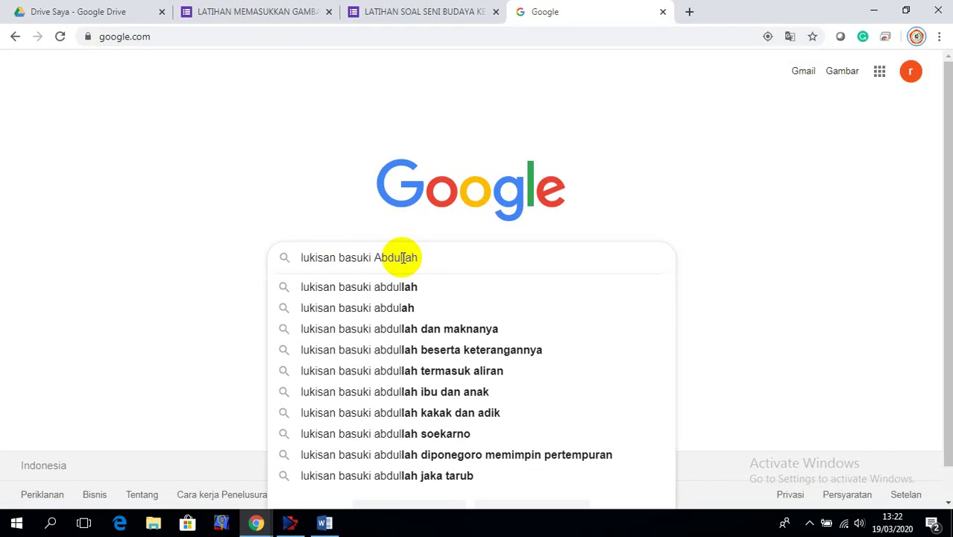
left_click(381, 293)
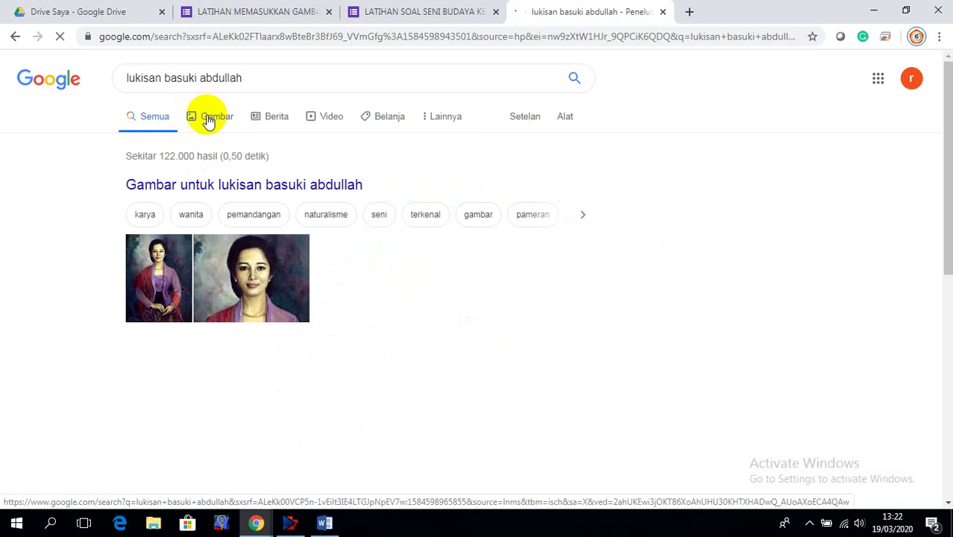
left_click(209, 119)
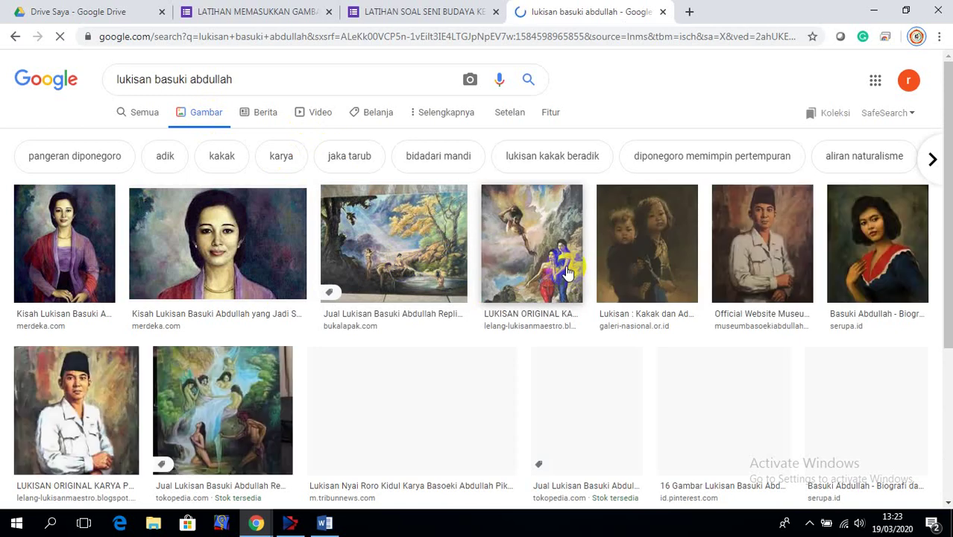
- Save the painting of the white-robed rider on a black horse as JPEG "7" in the GAMBAR SOAL2 folder on the Desktop
scroll(567, 272, "down", 2)
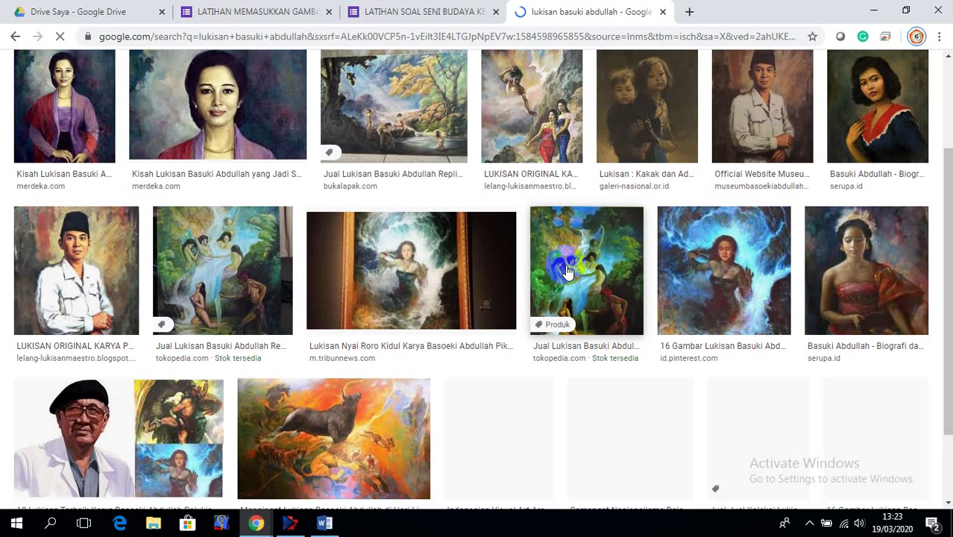
scroll(552, 274, "down", 1)
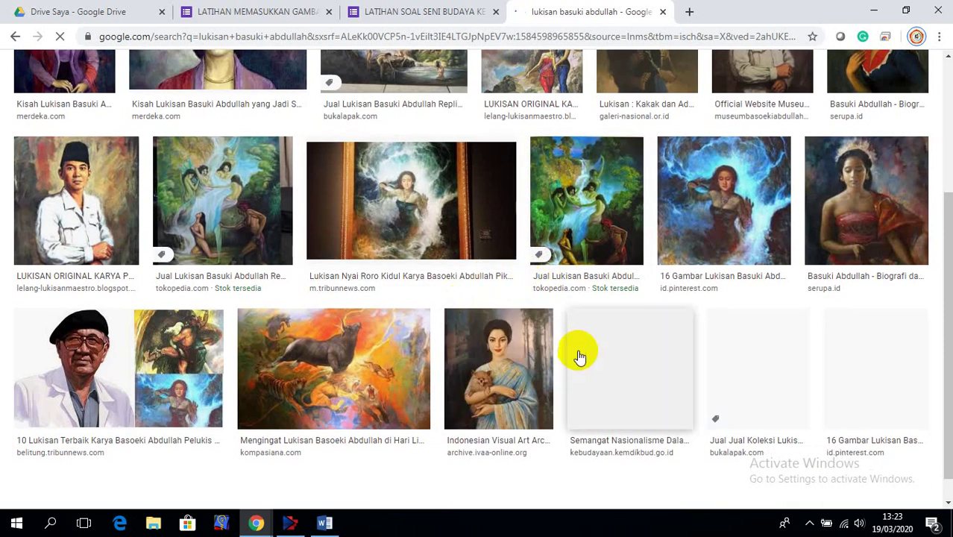
scroll(579, 354, "down", 1)
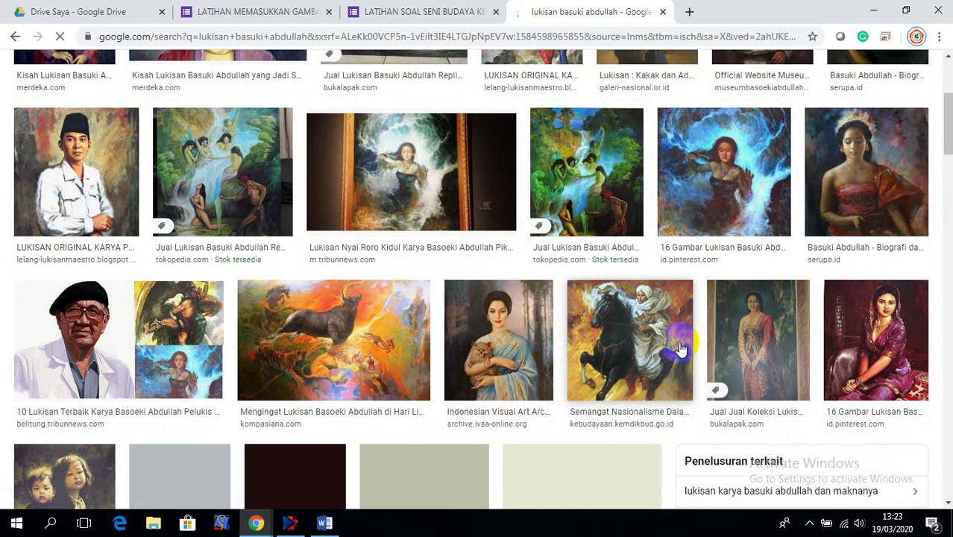
left_click(633, 326)
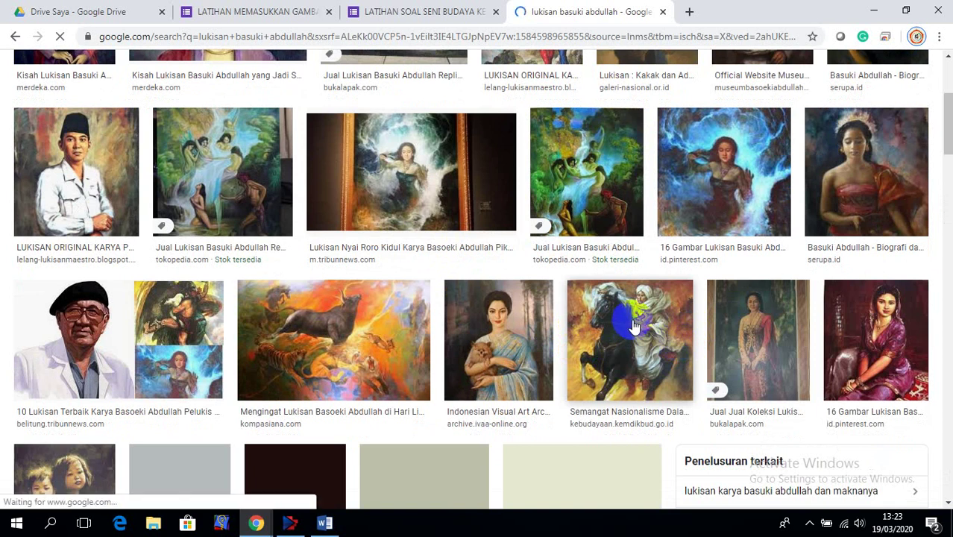
right_click(632, 326)
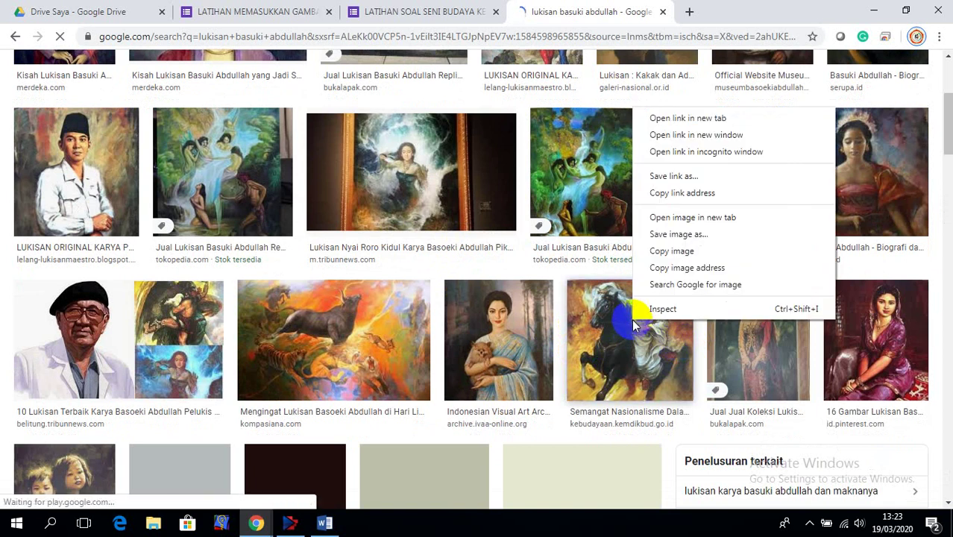
left_click(677, 235)
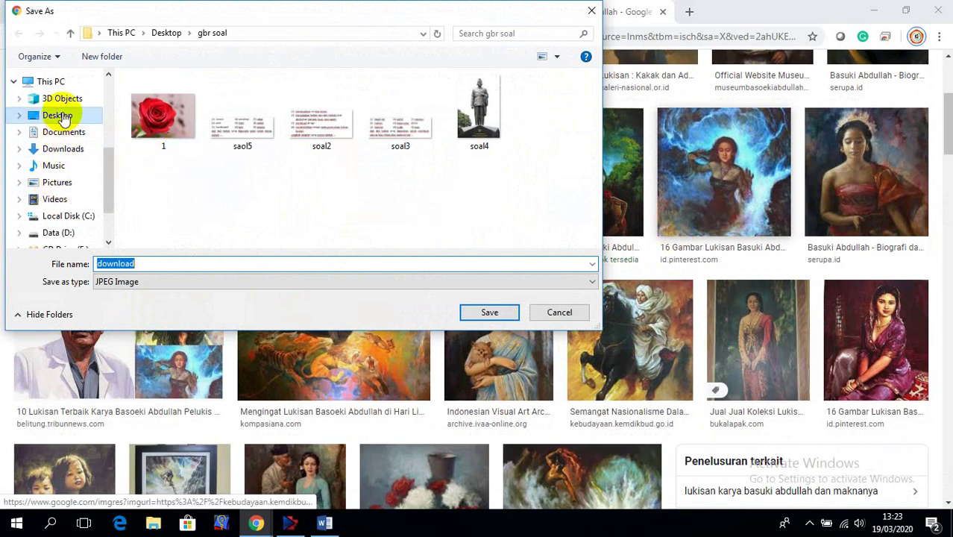
left_click(62, 117)
double_click(161, 112)
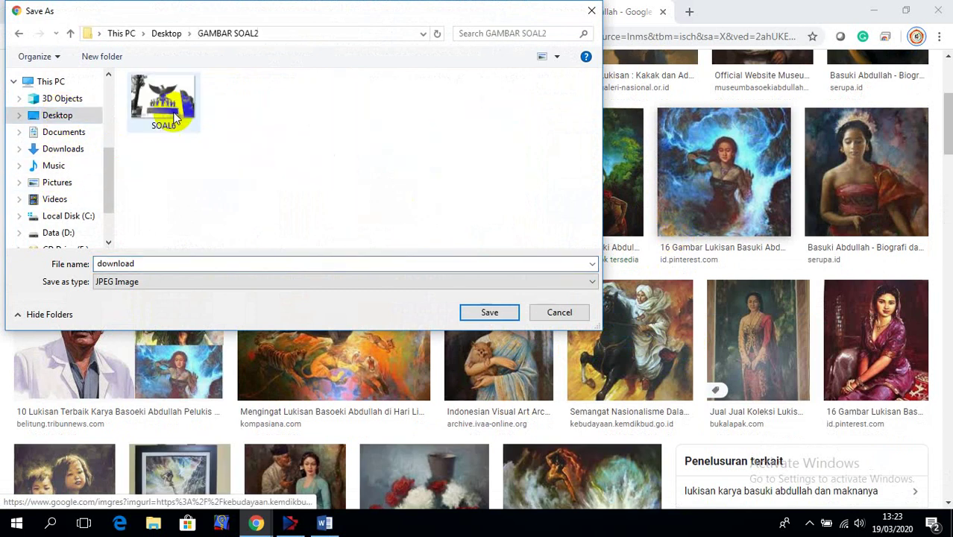
double_click(164, 265)
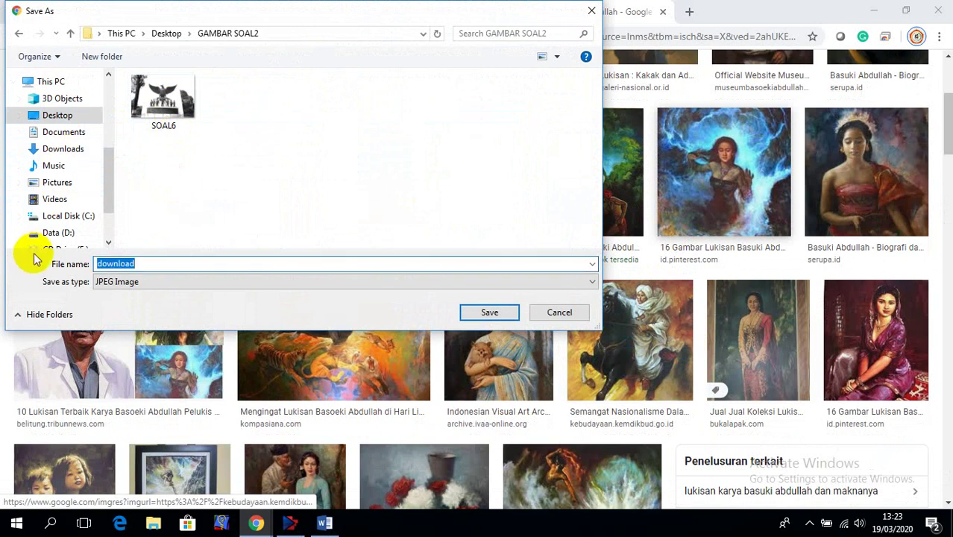
type("7")
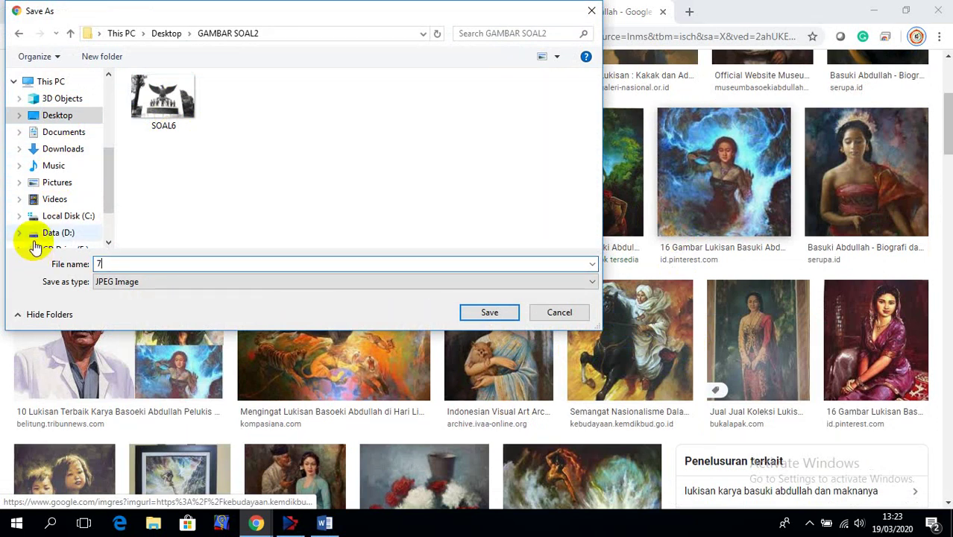
left_click(490, 312)
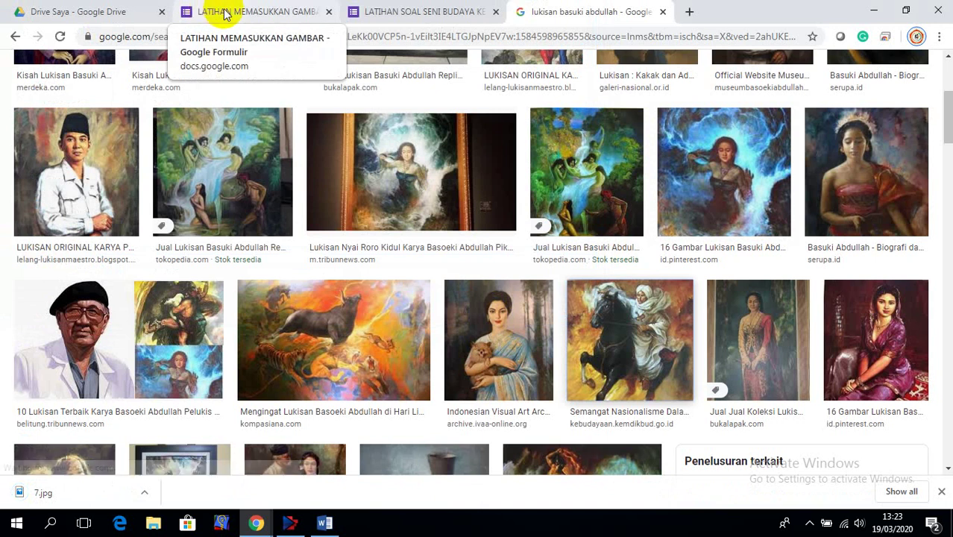
- Return to the LATIHAN MEMASUKKAN GAMBAR form and select the mistyped last letter of "Lukisab" in the new question's text
left_click(226, 14)
scroll(368, 162, "down", 2)
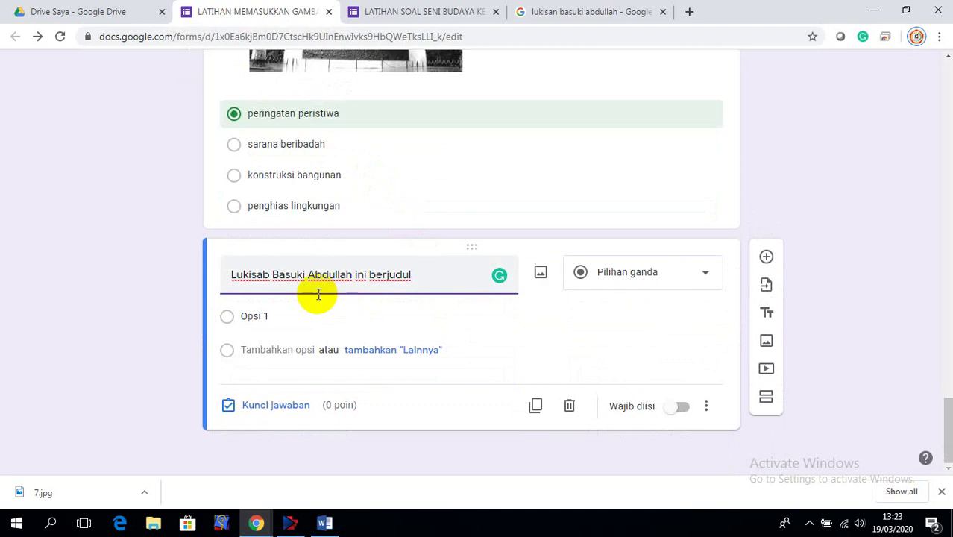
left_click(266, 273)
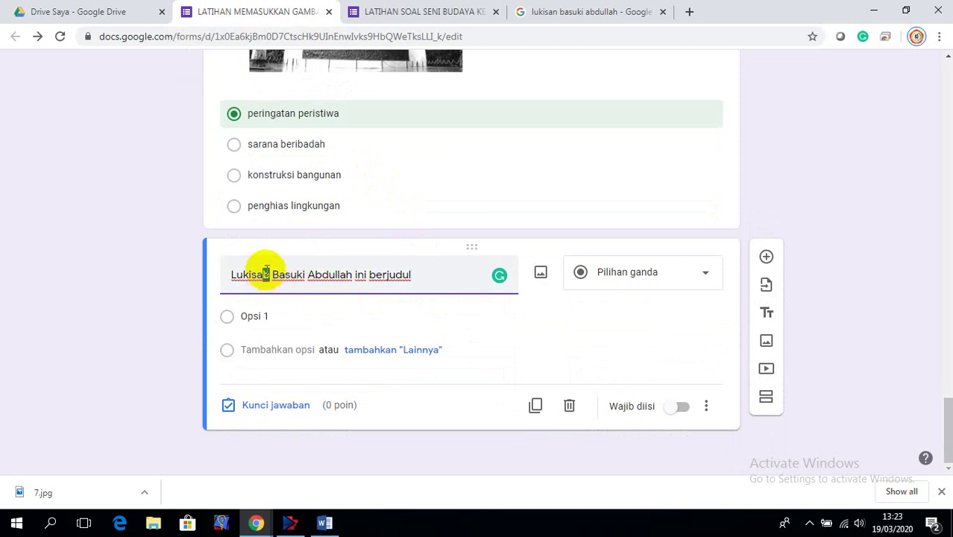